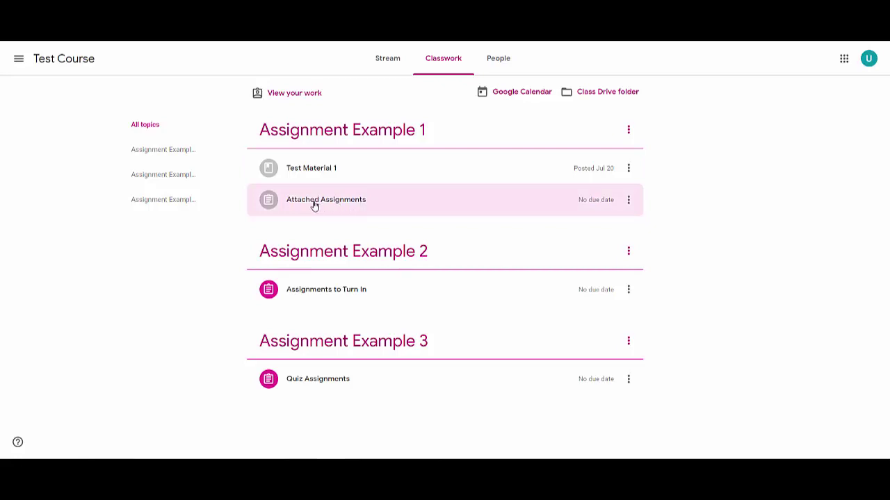
# Open the Attached Assignments assignment and attach the Getting started PDF from My Drive to the student work.
pyautogui.click(353, 201)
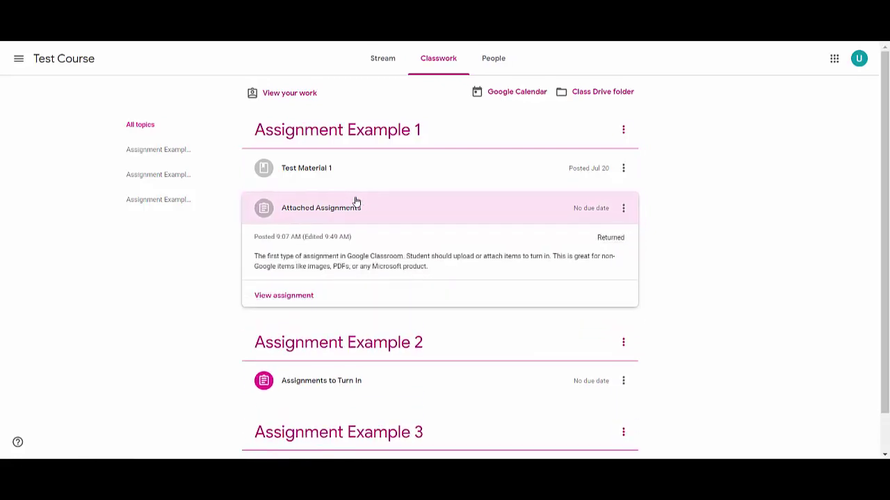
pyautogui.click(298, 300)
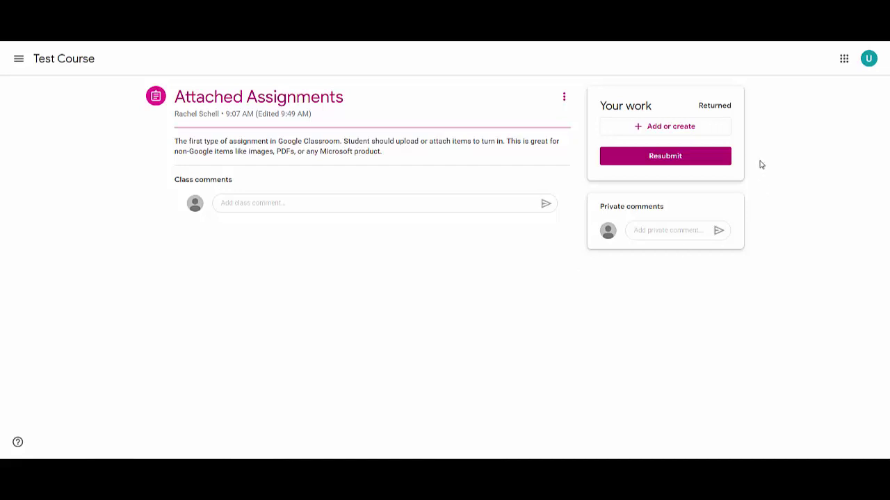
pyautogui.click(677, 129)
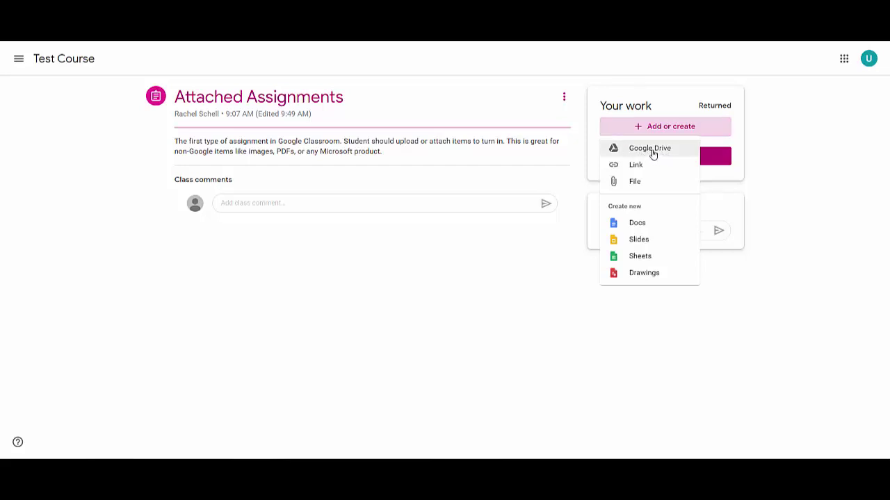
pyautogui.click(635, 185)
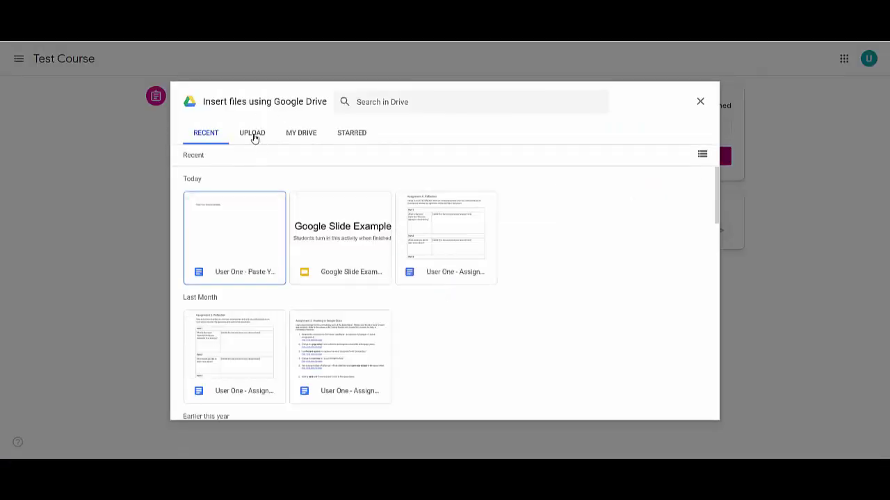
pyautogui.click(291, 136)
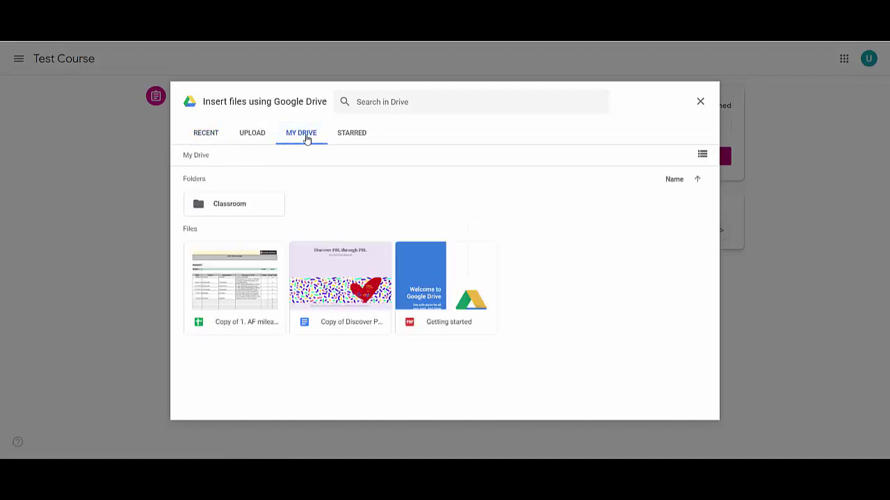
pyautogui.click(255, 138)
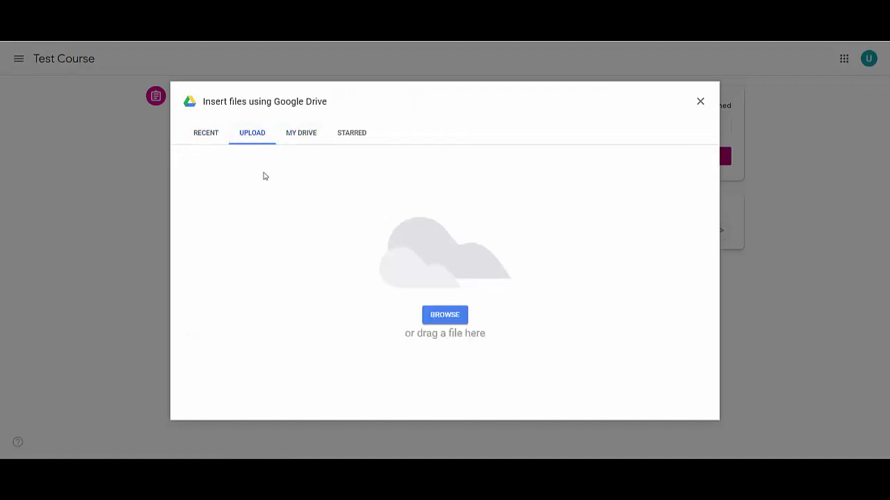
pyautogui.click(306, 141)
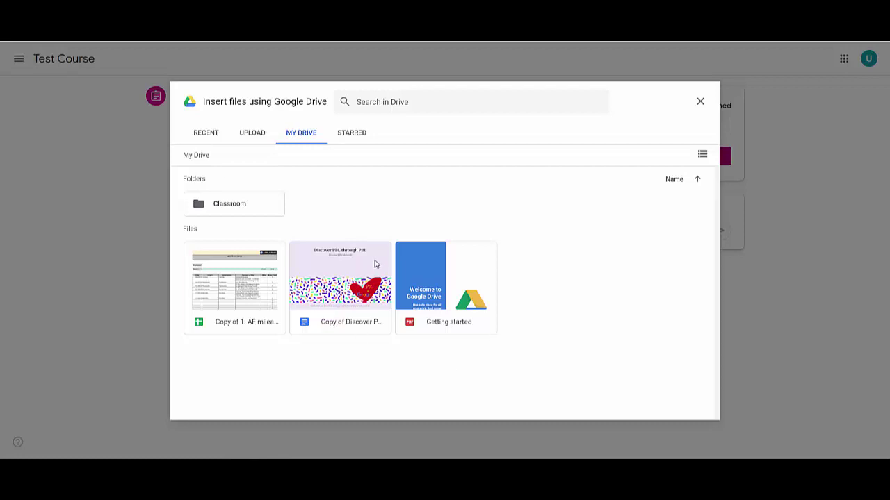
pyautogui.click(469, 264)
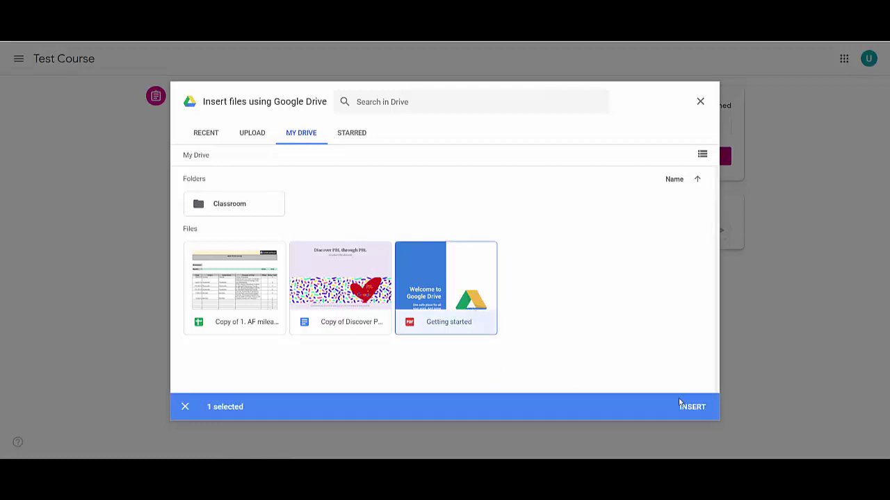
pyautogui.click(692, 407)
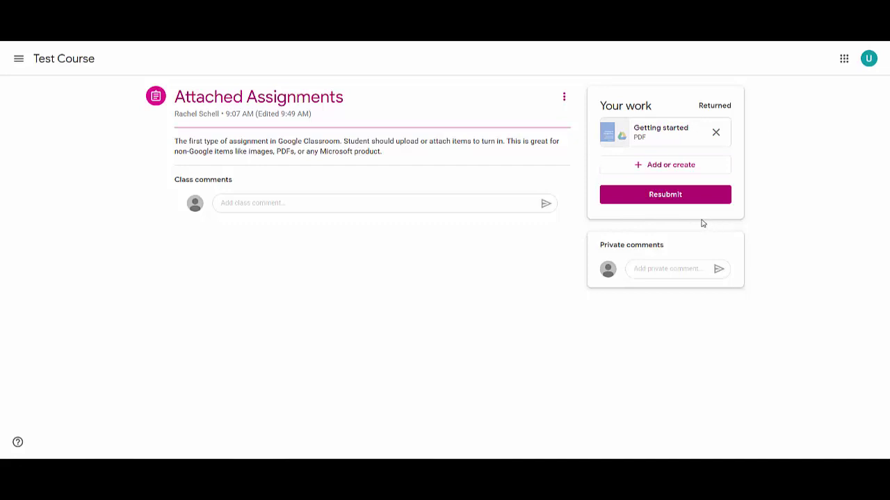
# Resubmit the work with the PDF attached and return to the course's Classwork list, collapsing the Attached Assignments entry.
pyautogui.click(672, 197)
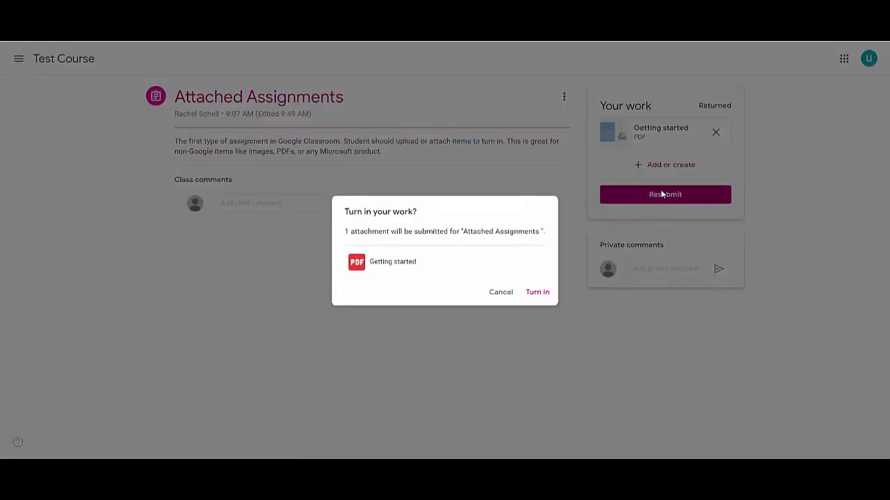
pyautogui.click(548, 292)
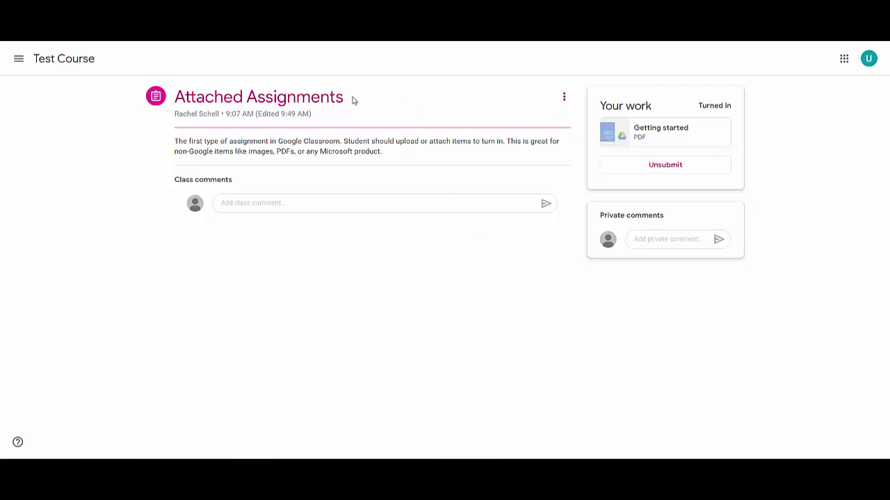
pyautogui.click(75, 62)
pyautogui.click(429, 61)
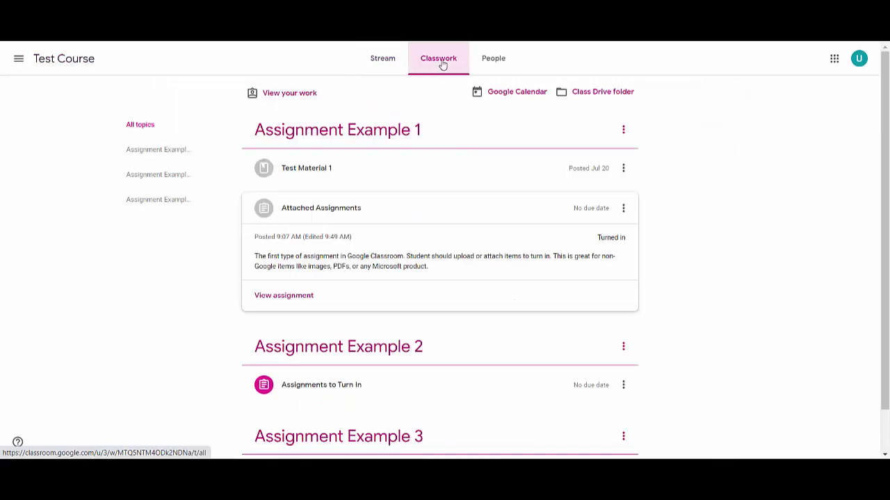
pyautogui.click(431, 220)
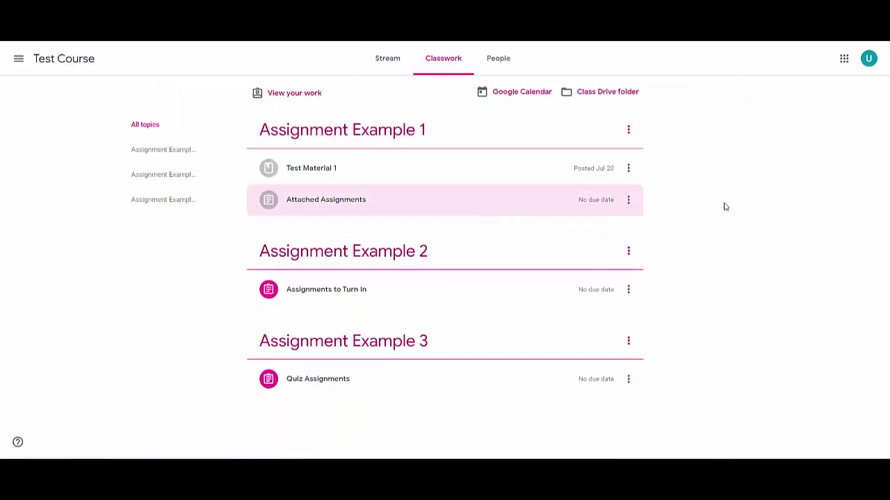
# Open the Assignments to Turn In assignment and its attached Google Slide Example presentation.
pyautogui.click(346, 292)
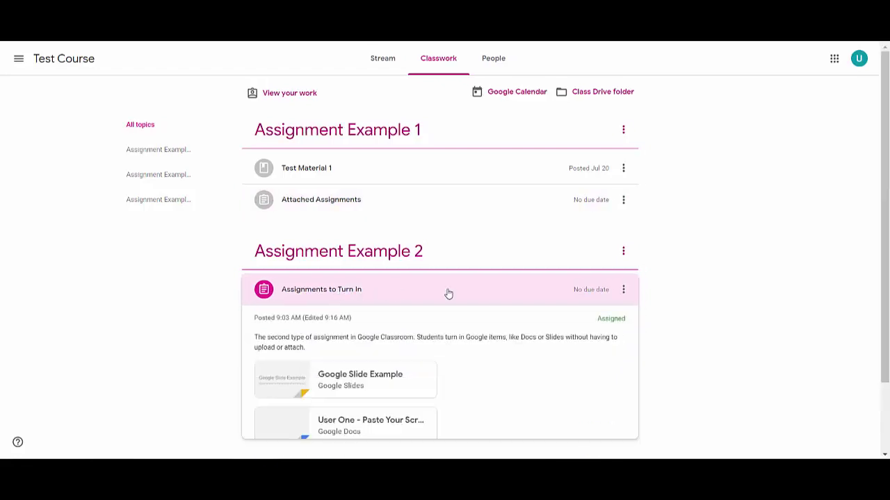
pyautogui.click(299, 342)
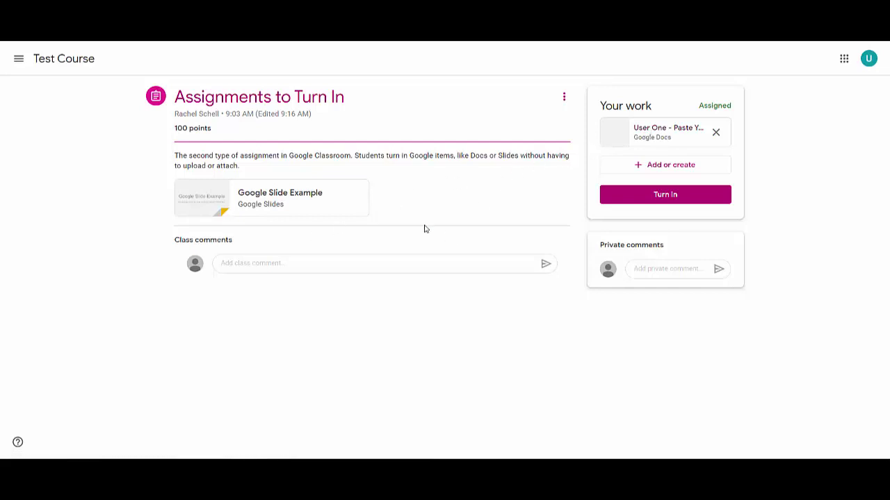
pyautogui.click(311, 199)
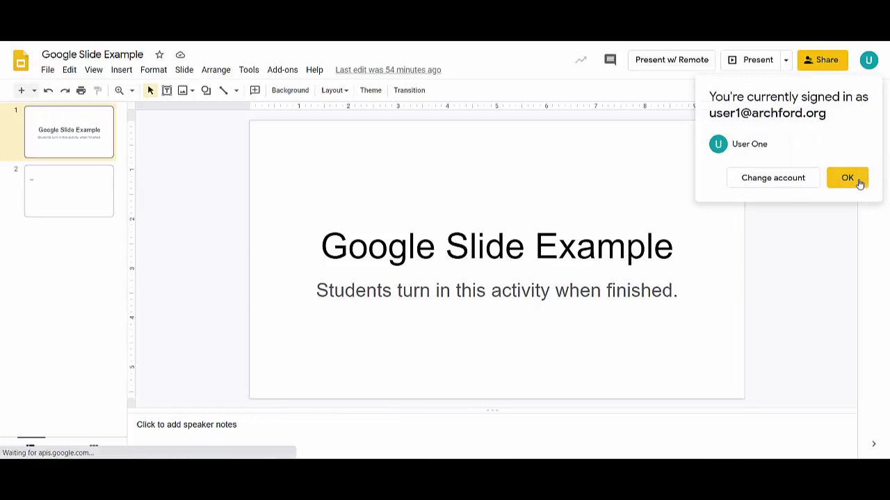
# Change the body text on slide 2 to "Test / test / test".
pyautogui.click(46, 177)
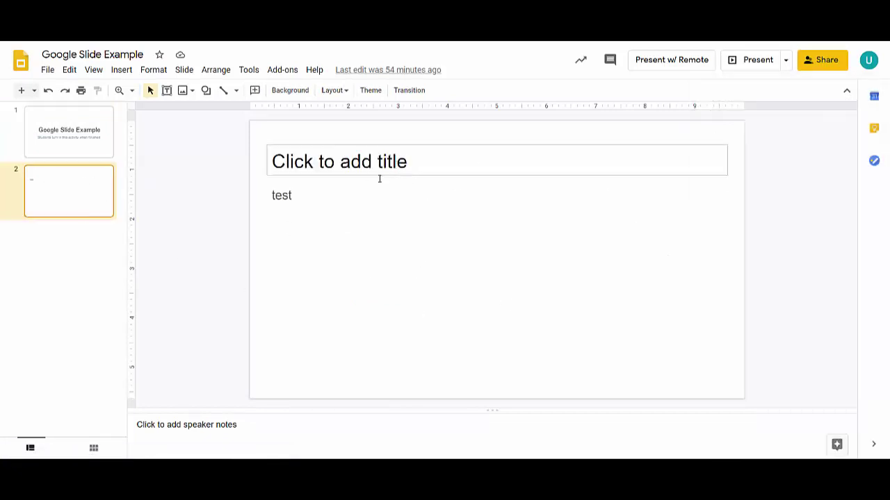
pyautogui.click(303, 199)
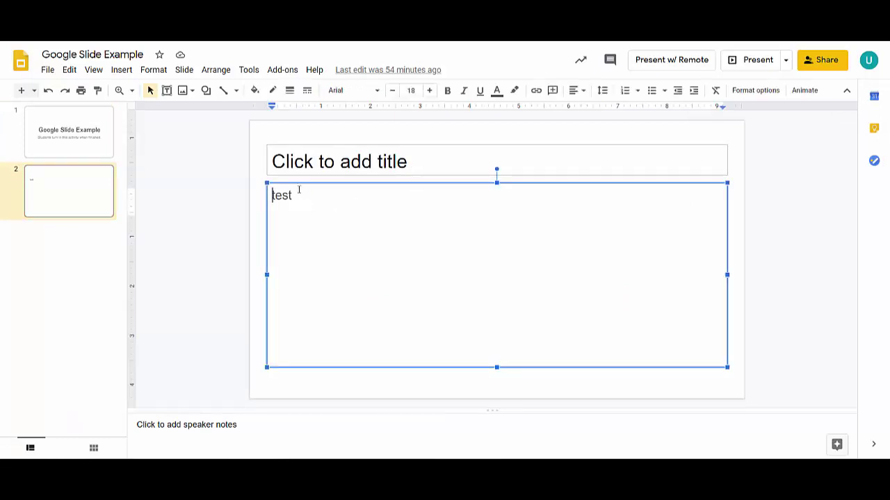
pyautogui.click(317, 200)
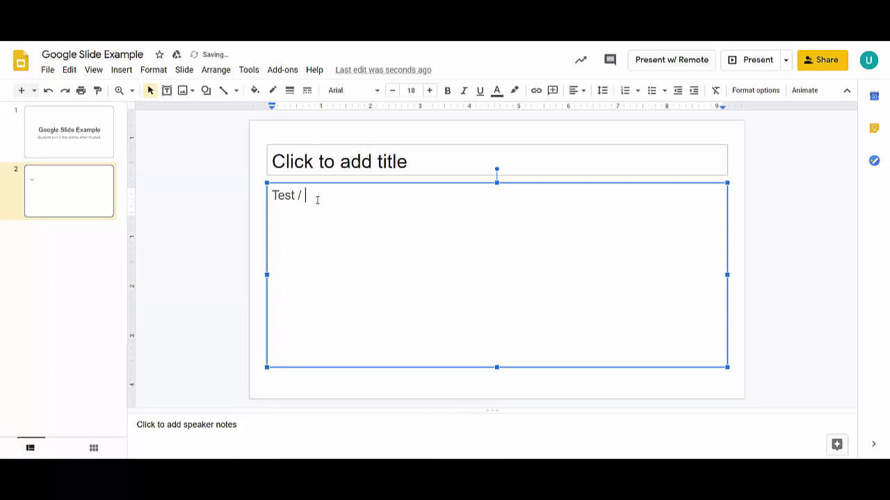
pyautogui.write('/ test / test')
pyautogui.click(224, 176)
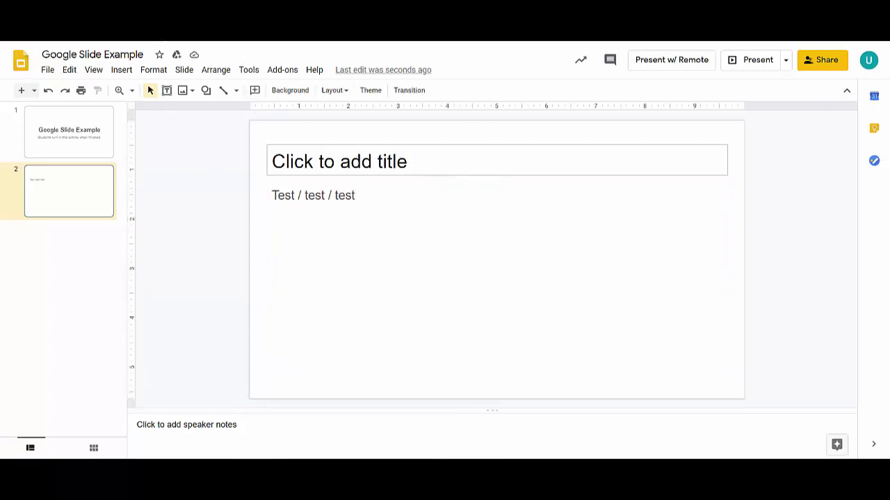
# Check the student work area of the assignment in Google Classroom and switch back to the Google Slides presentation.
pyautogui.click(199, 13)
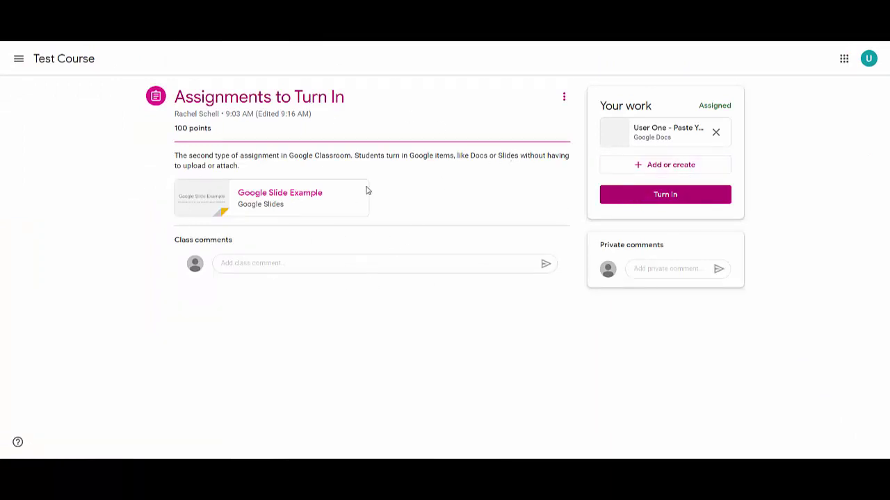
pyautogui.click(683, 171)
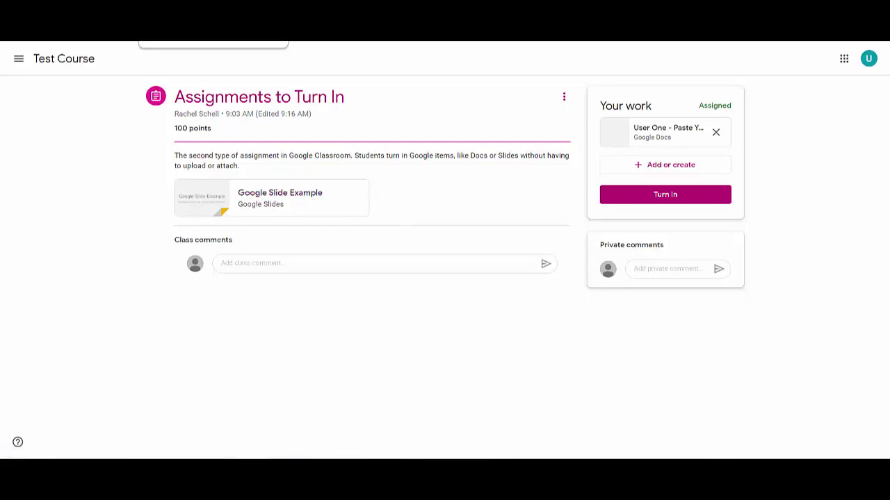
pyautogui.click(188, 8)
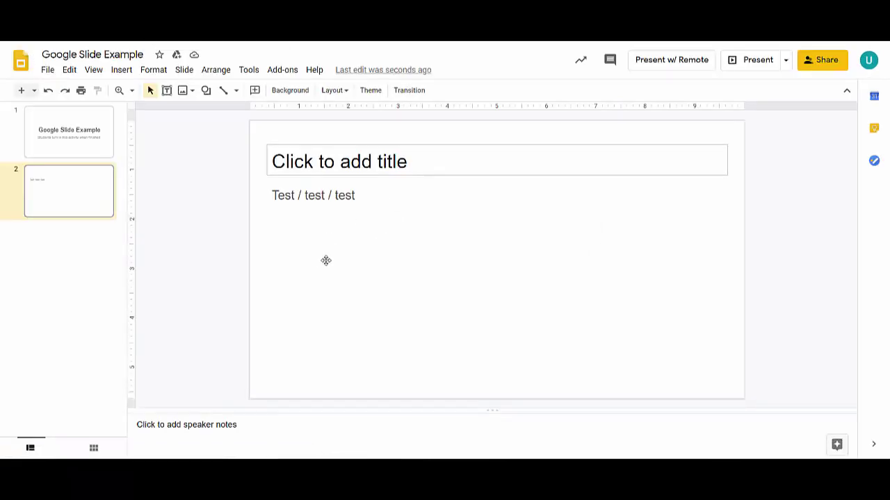
# Set the presentation's link sharing to Arch Ford Education Service Cooperative with Editor access.
pyautogui.click(326, 260)
pyautogui.click(220, 261)
pyautogui.click(51, 71)
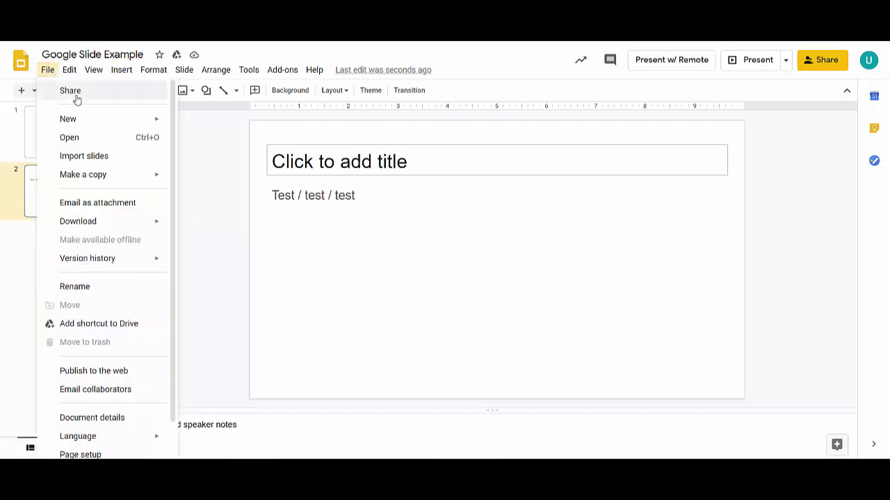
pyautogui.click(76, 96)
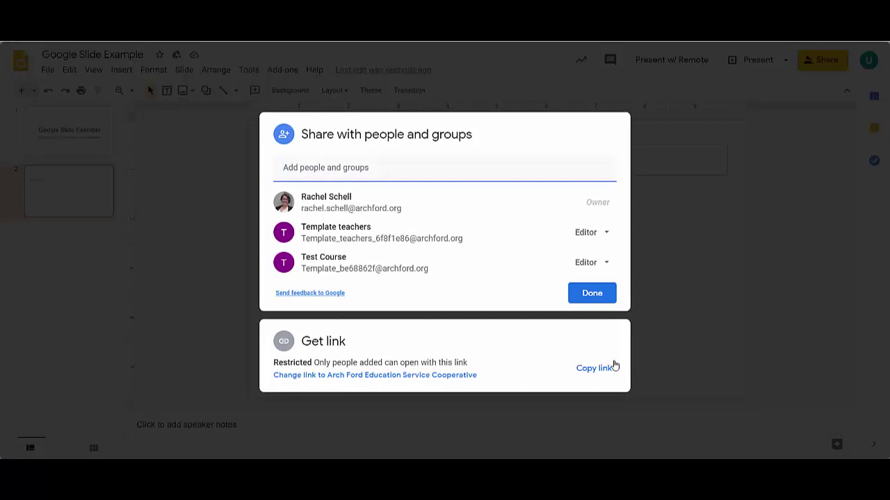
pyautogui.click(386, 366)
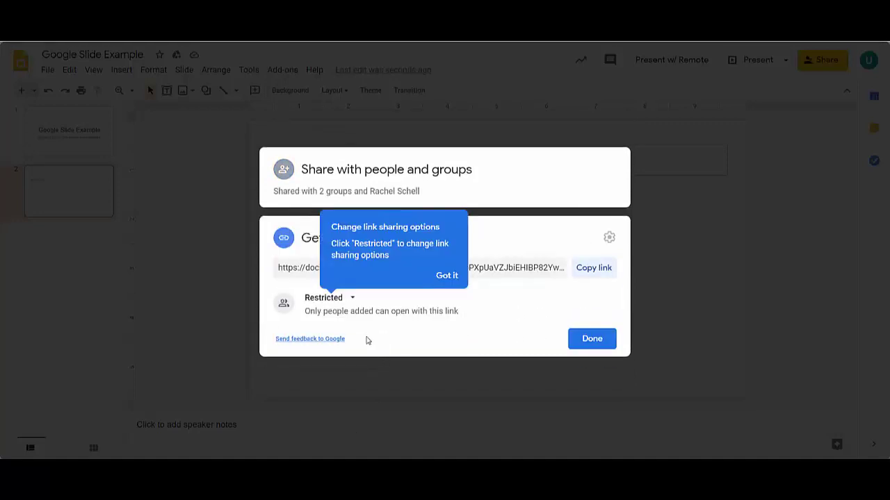
pyautogui.click(450, 276)
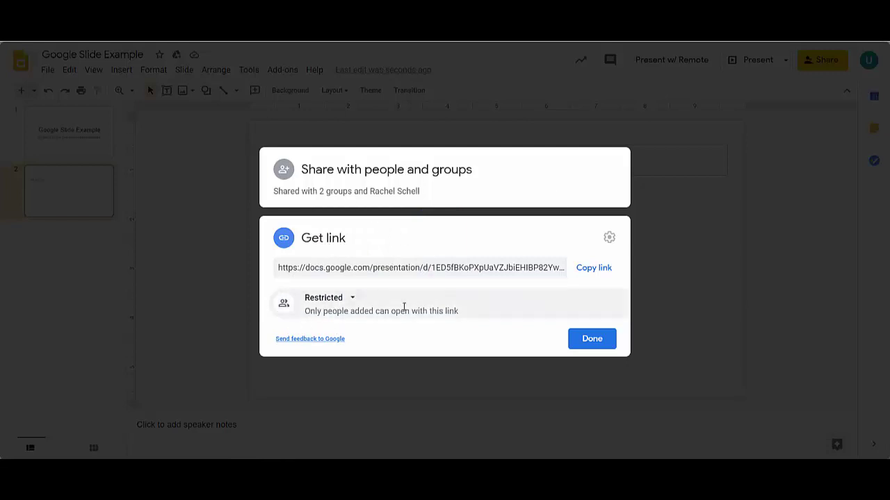
pyautogui.click(342, 297)
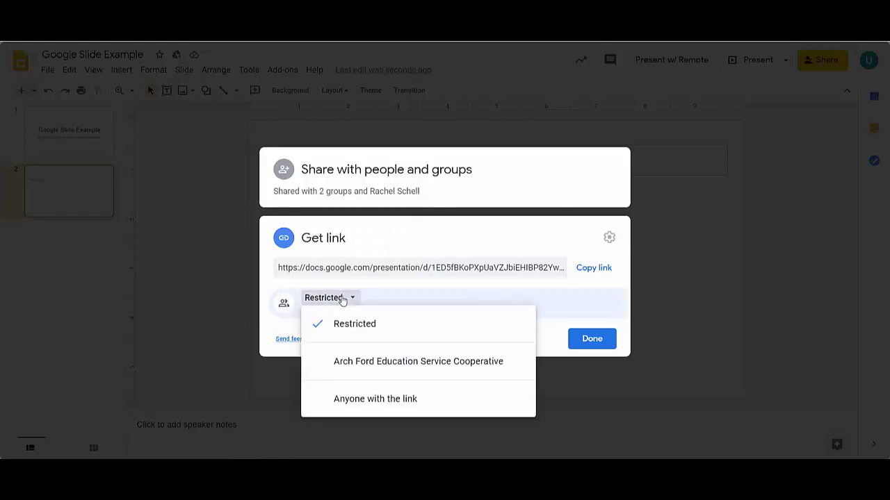
pyautogui.click(399, 362)
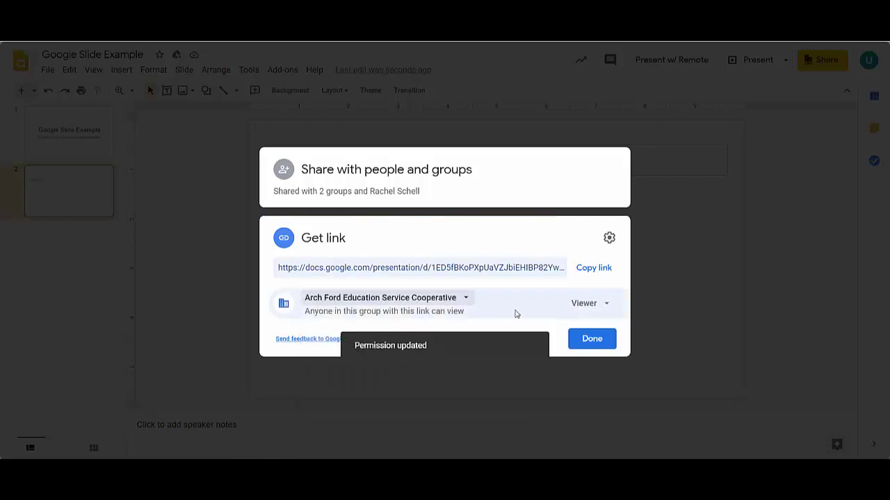
pyautogui.click(597, 306)
pyautogui.click(609, 386)
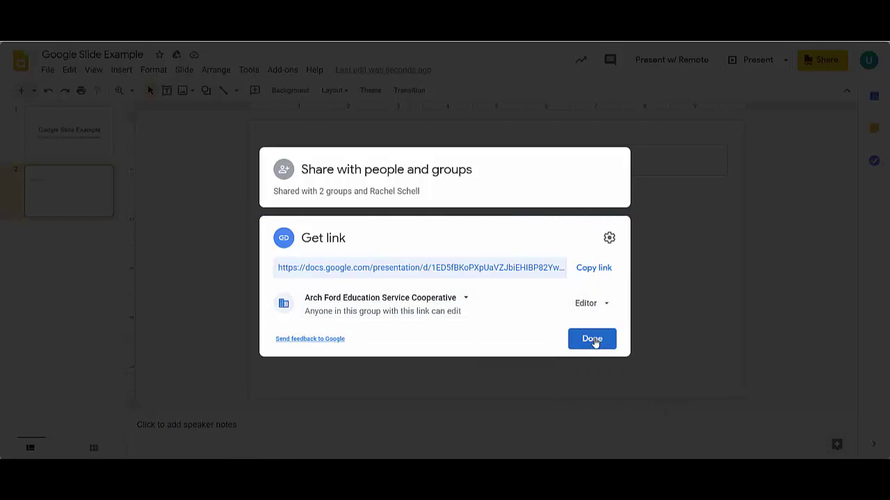
pyautogui.click(592, 340)
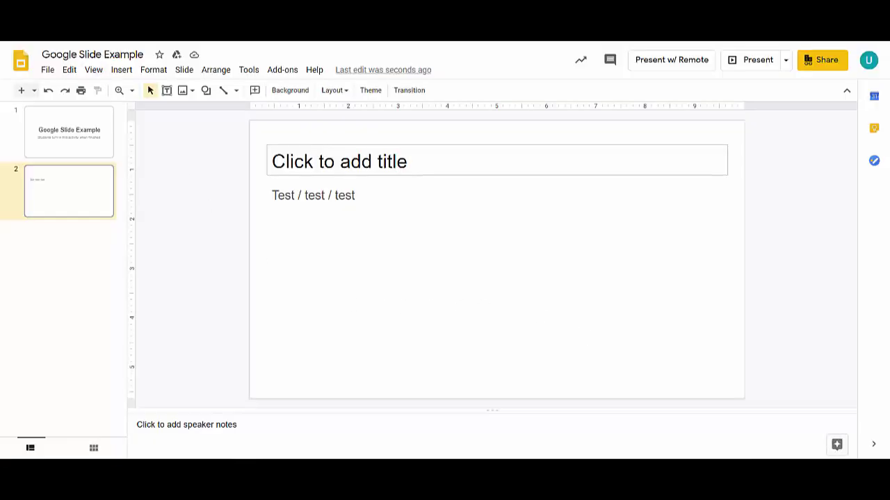
pyautogui.click(487, 229)
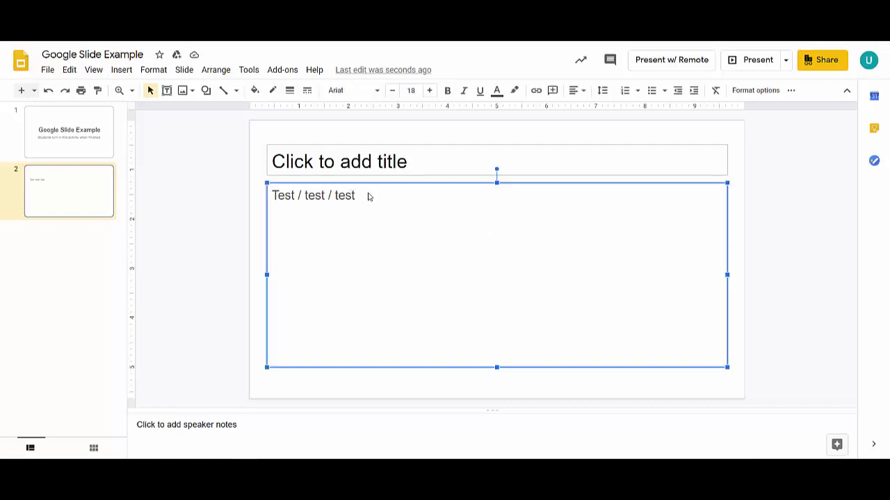
pyautogui.click(306, 197)
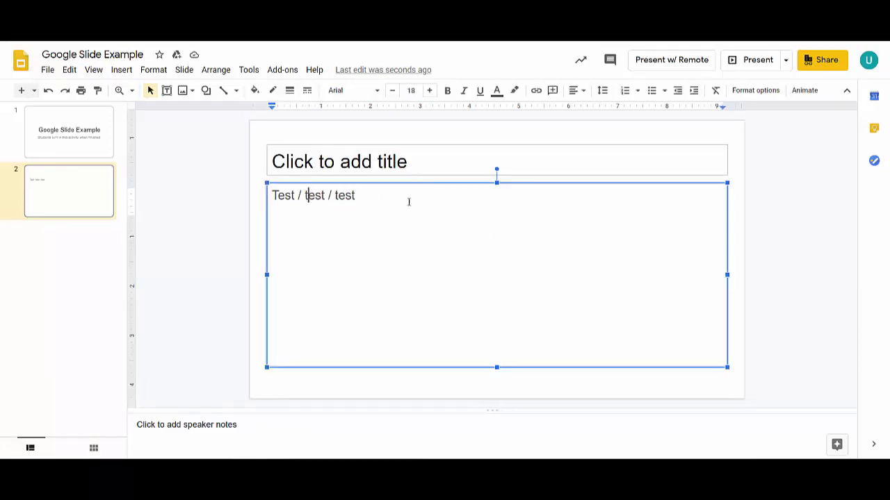
pyautogui.click(392, 206)
pyautogui.click(214, 195)
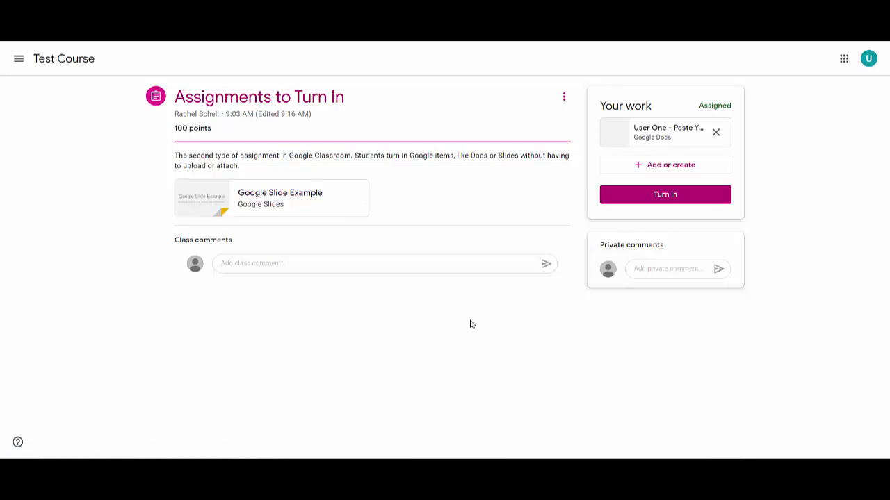
# Switch to the assignment in Google Classroom and open the attached Paste Your Screenshot Here document.
pyautogui.click(659, 129)
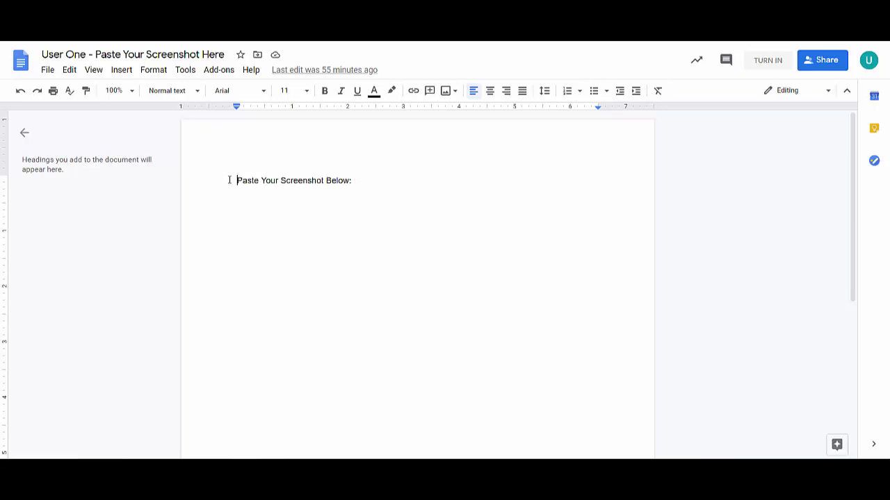
# Check the turn-in option in the Paste Your Screenshot Here document and return to the Assignments to Turn In page in Google Classroom.
pyautogui.click(433, 197)
pyautogui.click(783, 62)
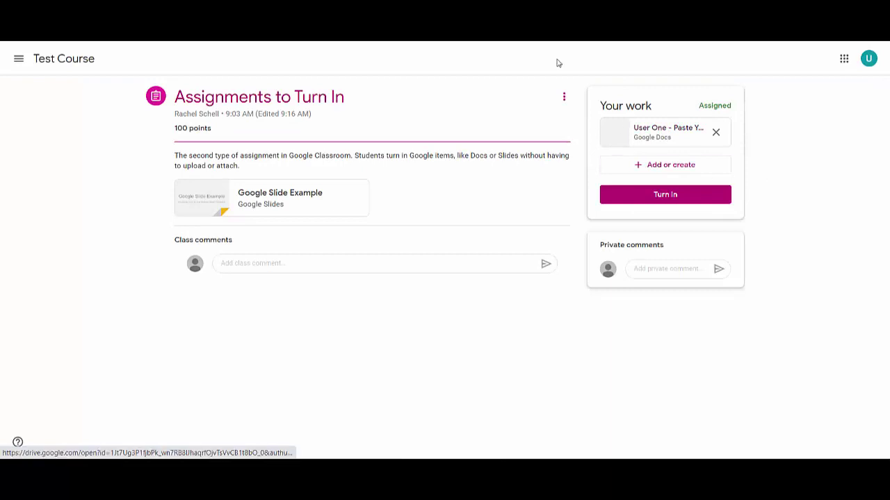
pyautogui.click(514, 14)
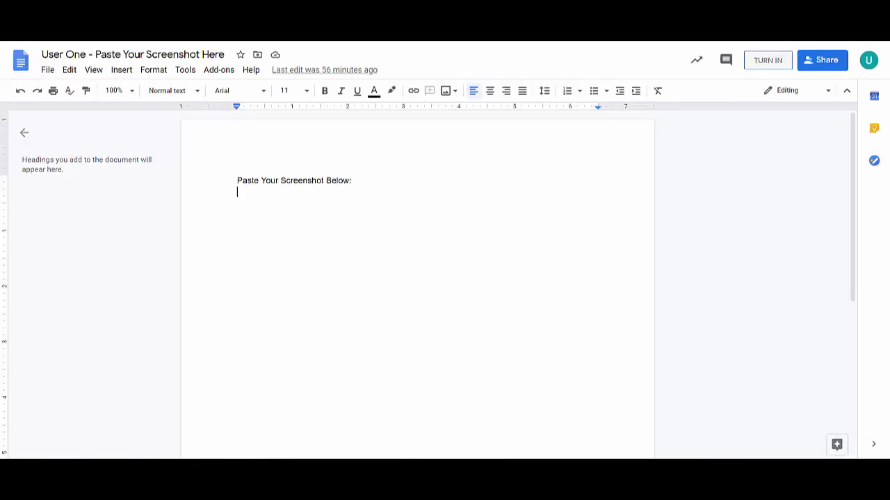
pyautogui.click(459, 14)
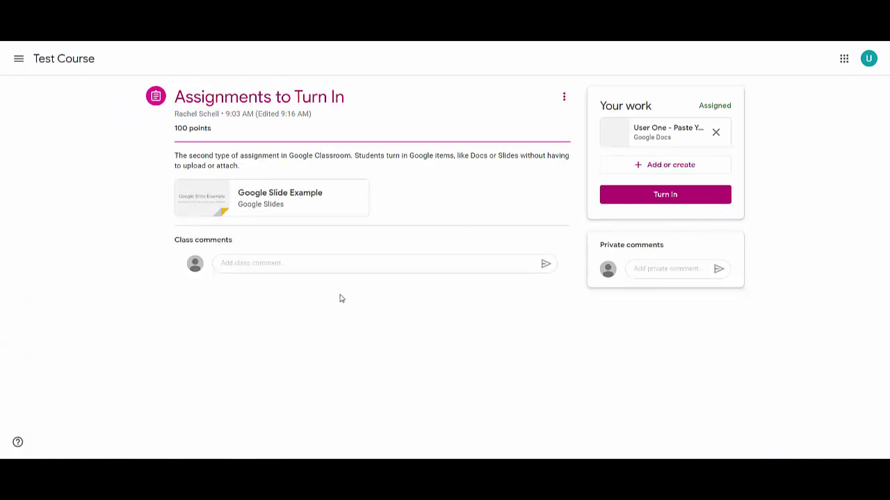
# Go to the Test Course classwork and open the full page of the Quiz Assignments assignment.
pyautogui.click(64, 60)
pyautogui.click(441, 59)
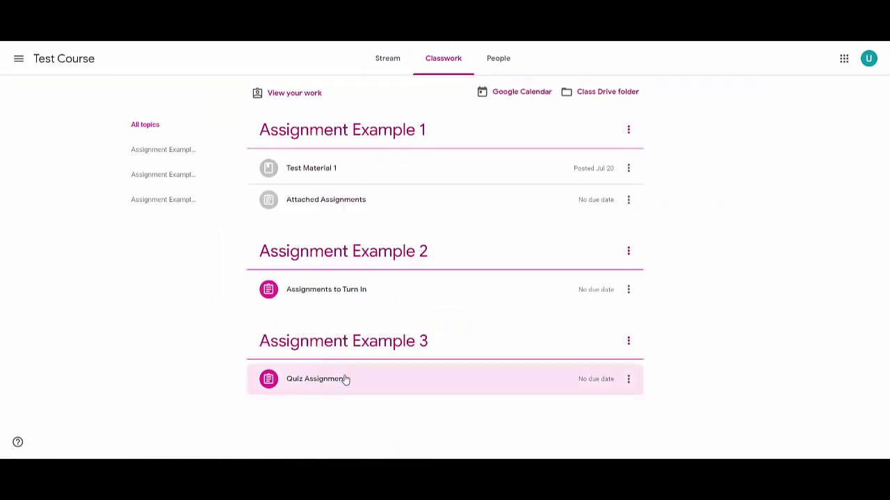
pyautogui.click(345, 381)
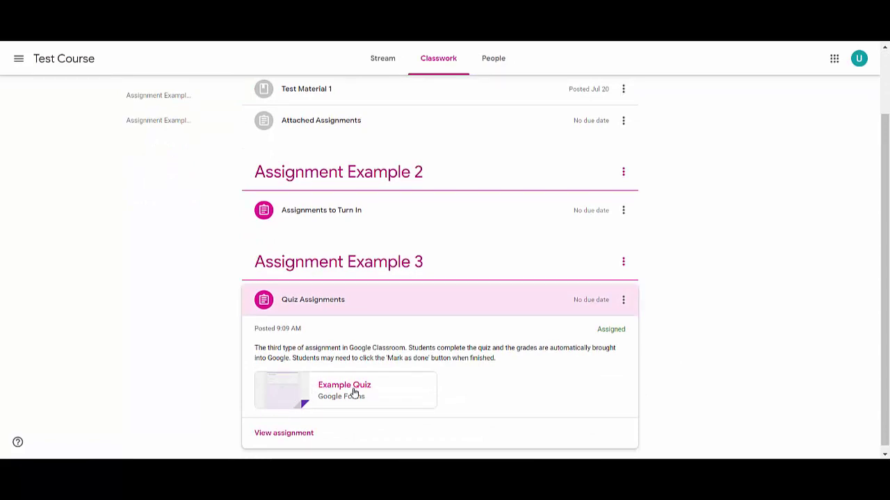
pyautogui.click(294, 431)
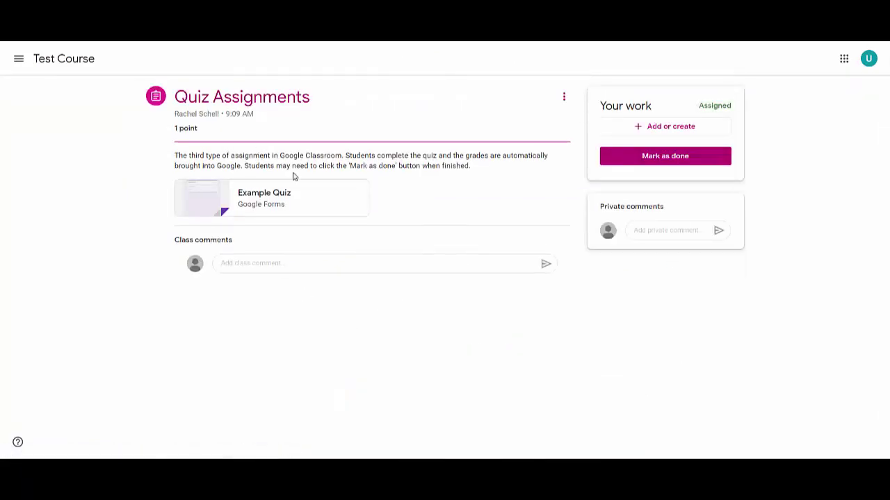
# Open the Example Quiz form, answer Test Question 1 with Option 1 and submit the quiz.
pyautogui.click(270, 195)
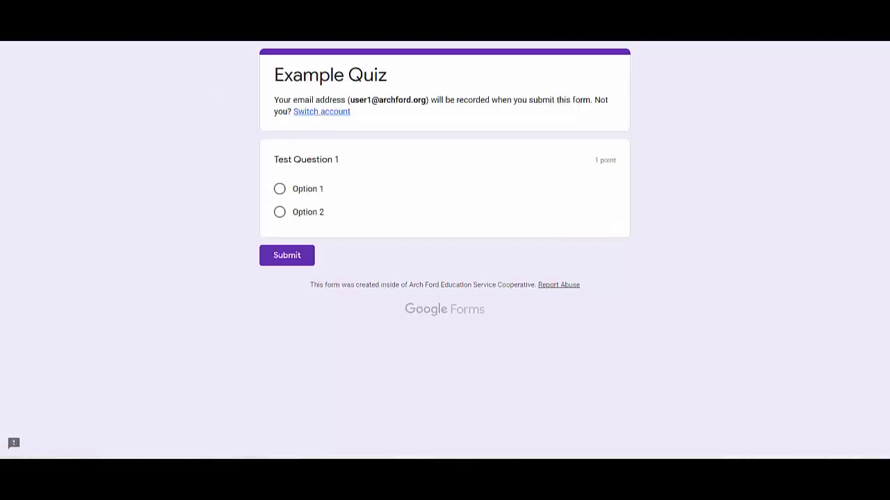
pyautogui.click(309, 193)
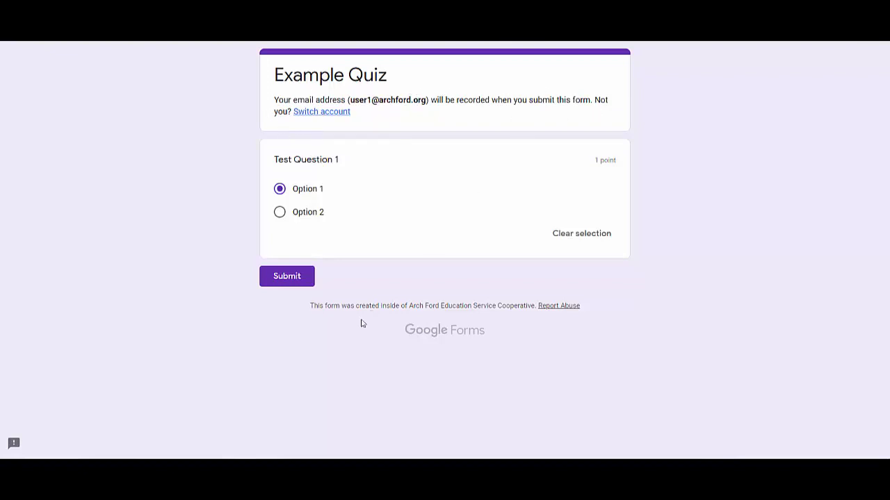
pyautogui.click(291, 279)
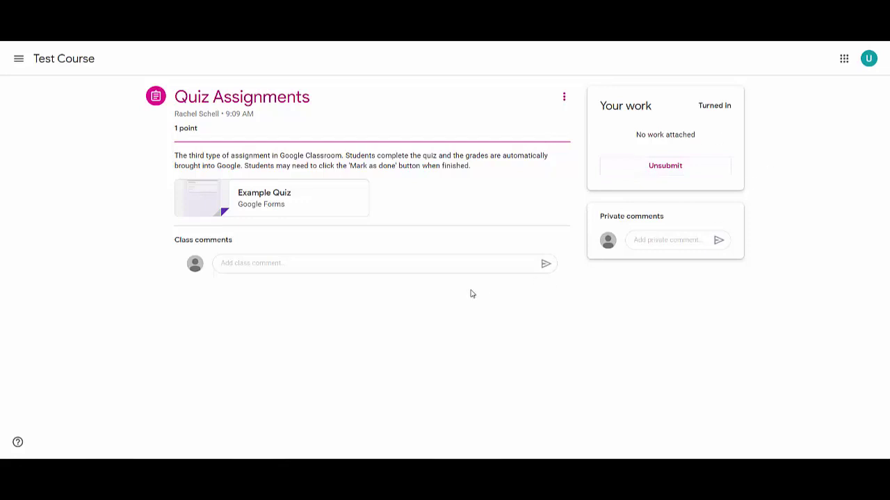
# Return to the Test Course classwork and look over the details of the Assignments to Turn In entry.
pyautogui.click(76, 60)
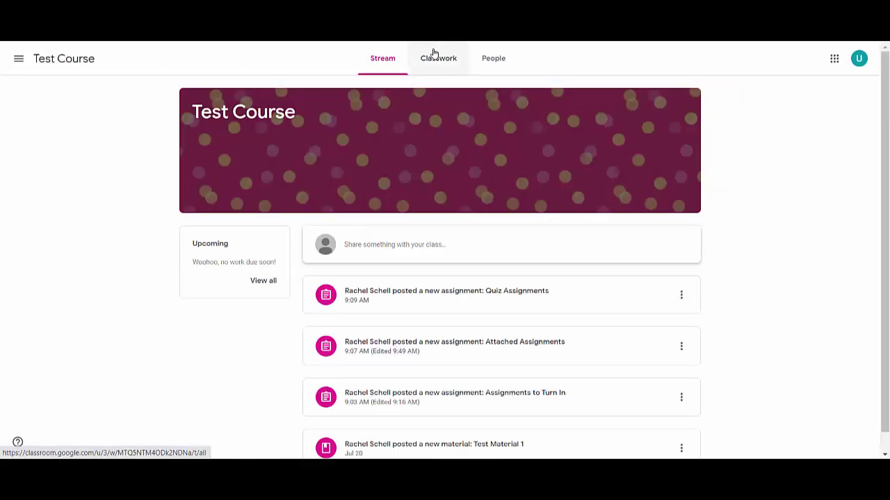
pyautogui.click(436, 57)
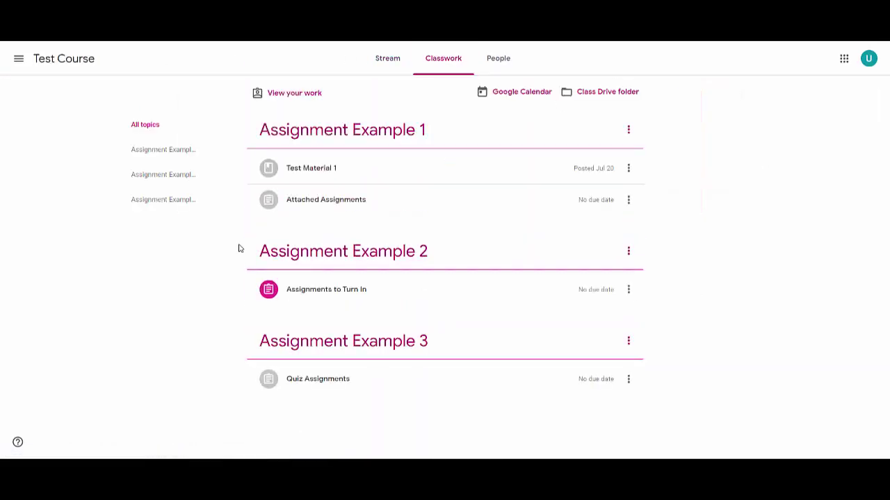
pyautogui.click(359, 296)
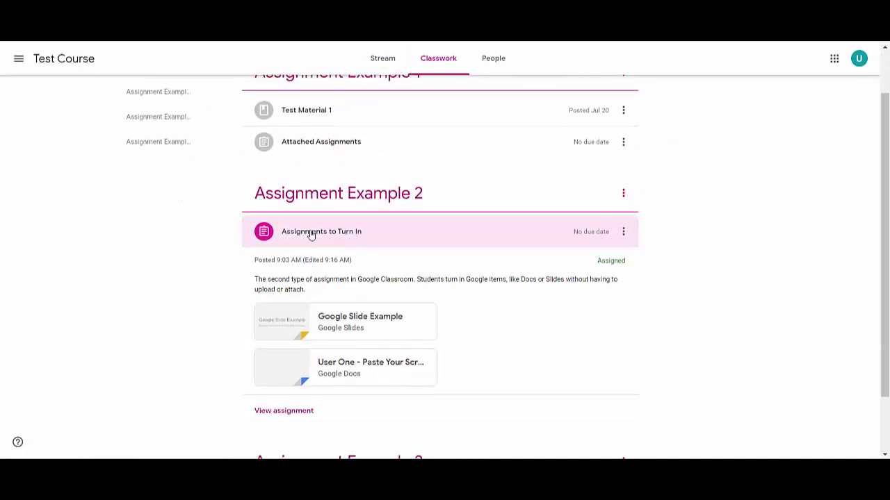
pyautogui.click(308, 232)
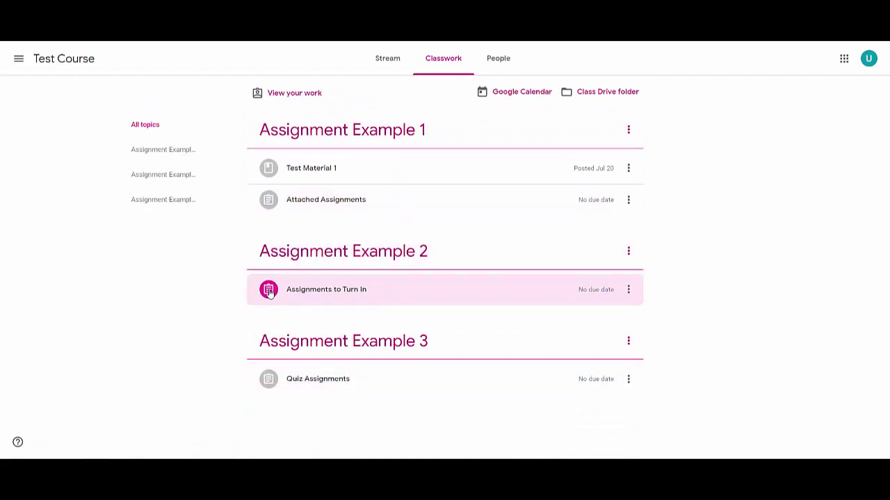
# Open the Assignments to Turn In page and turn in the attached Paste Your Screenshot Here document.
pyautogui.click(314, 292)
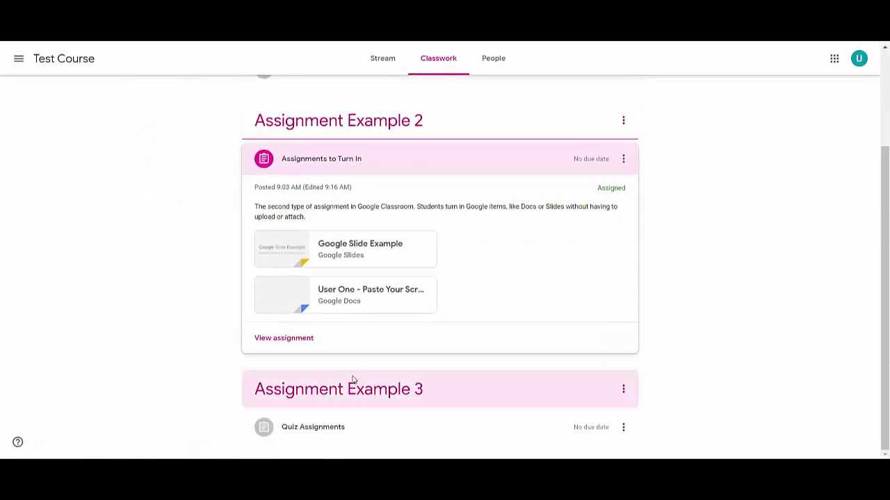
pyautogui.click(302, 338)
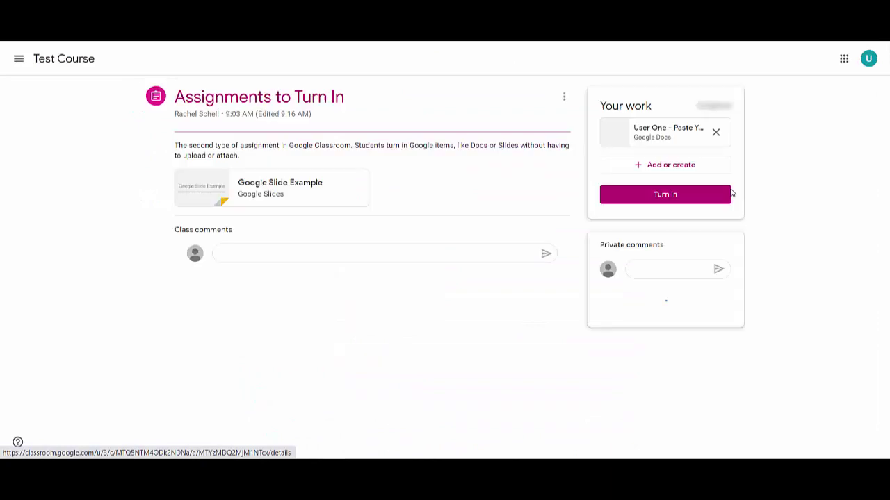
pyautogui.click(688, 136)
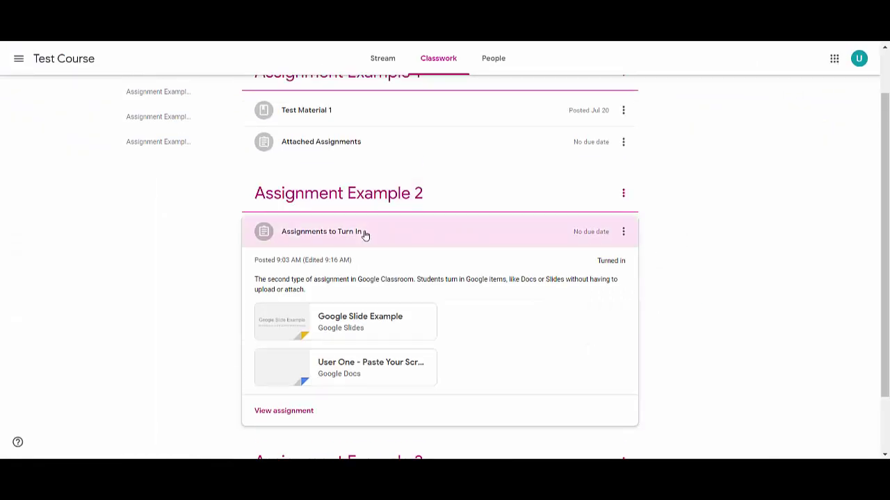
pyautogui.click(363, 234)
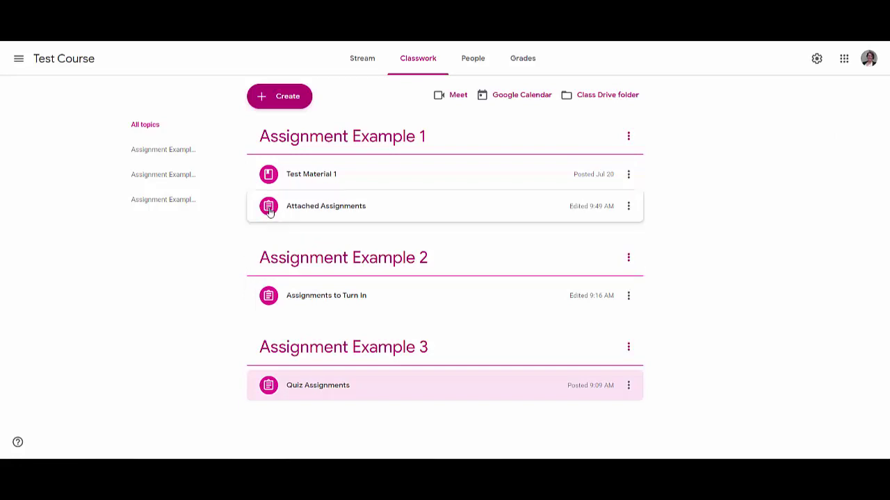
# In the teacher's Classroom view, open the turned-in work for Attached Assignments and look through the student's Getting started PDF.
pyautogui.click(337, 207)
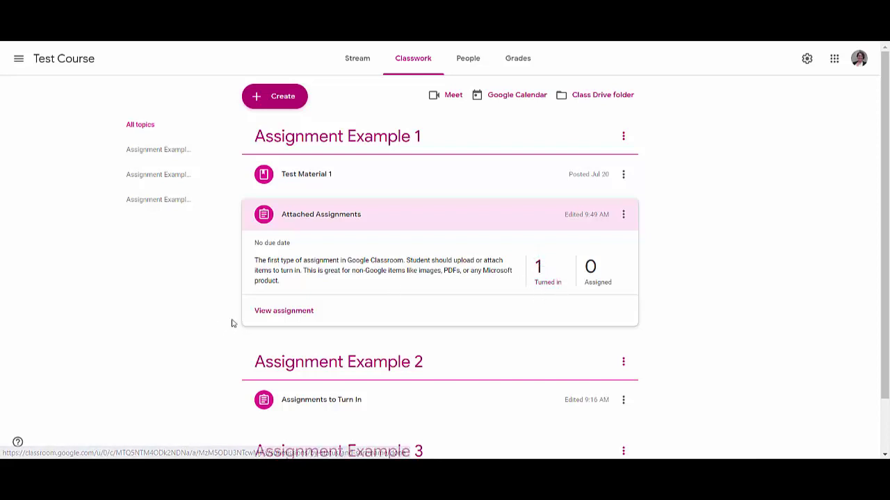
pyautogui.click(540, 266)
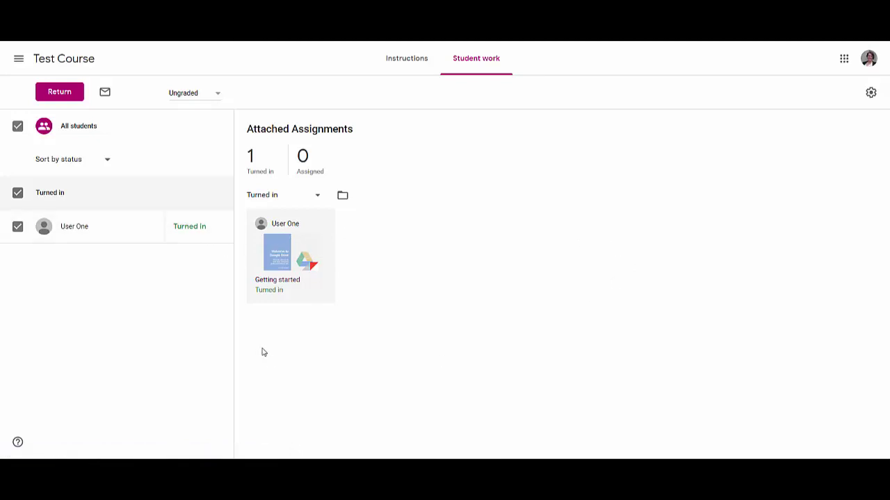
pyautogui.click(287, 245)
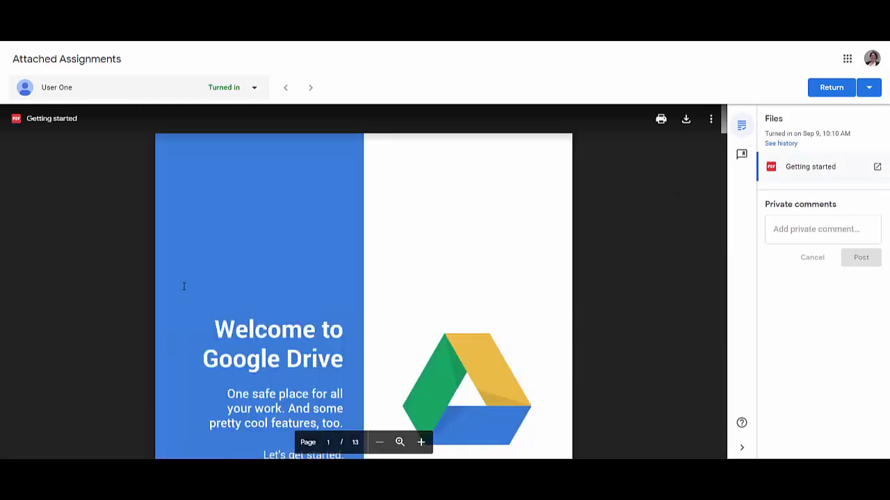
pyautogui.scroll(-5, 656, 274)
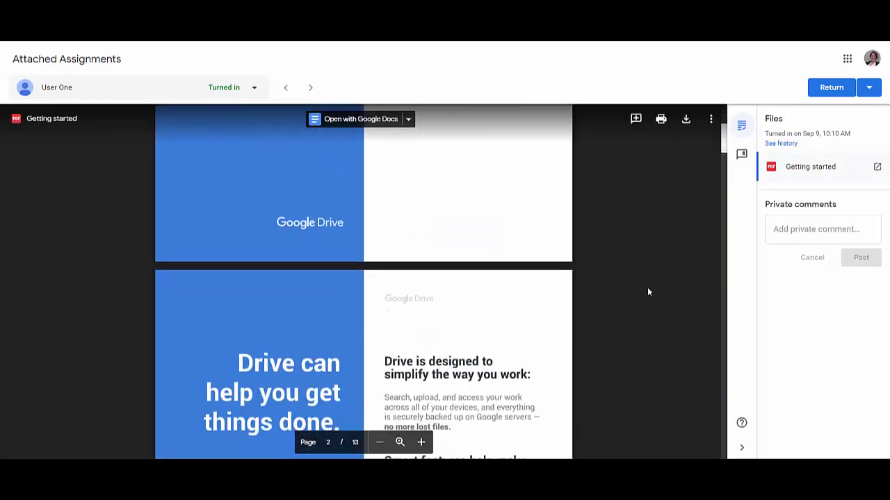
pyautogui.scroll(-5, 647, 292)
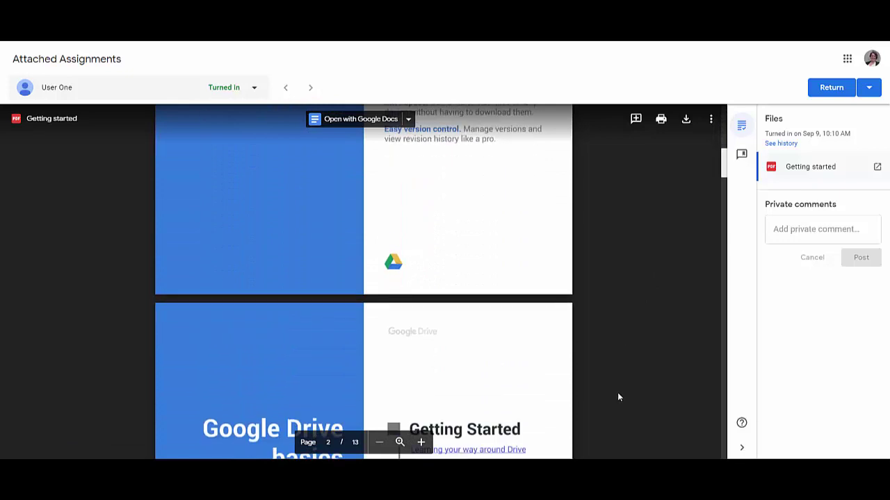
pyautogui.scroll(-4, 618, 397)
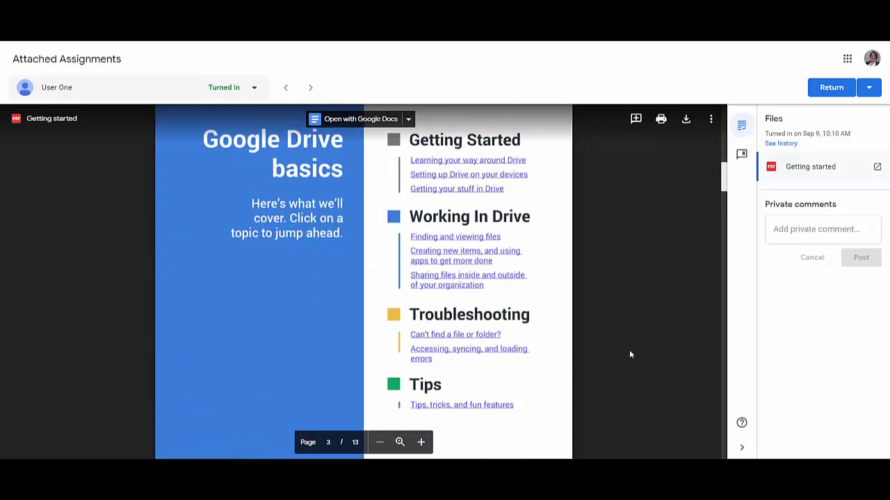
pyautogui.scroll(5, 629, 354)
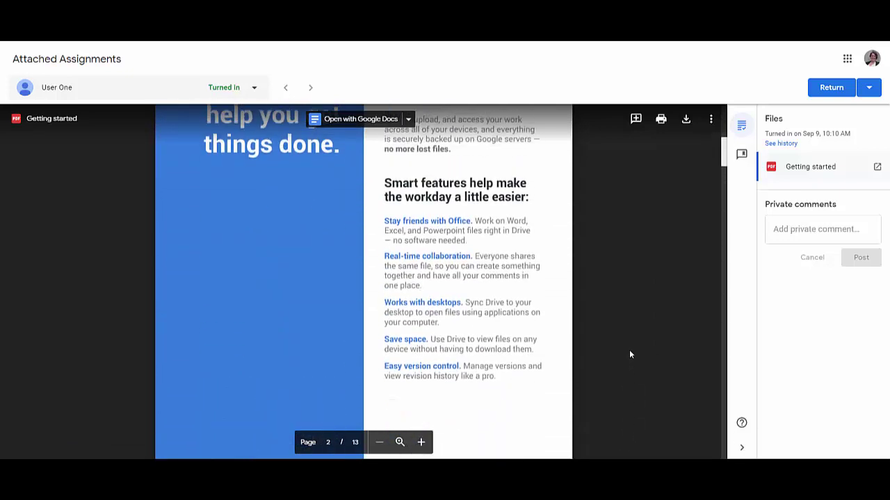
pyautogui.scroll(6, 629, 355)
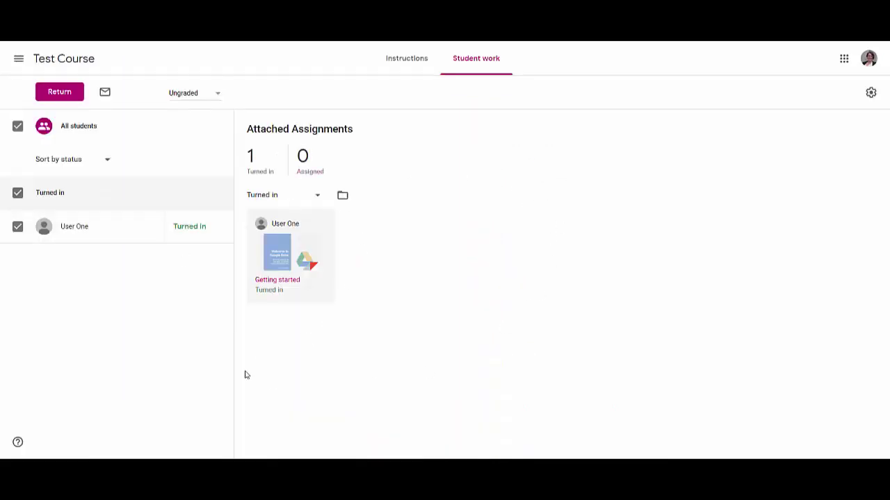
# Reopen the submitted Getting started PDF in the grading view and read through its first pages.
pyautogui.click(319, 274)
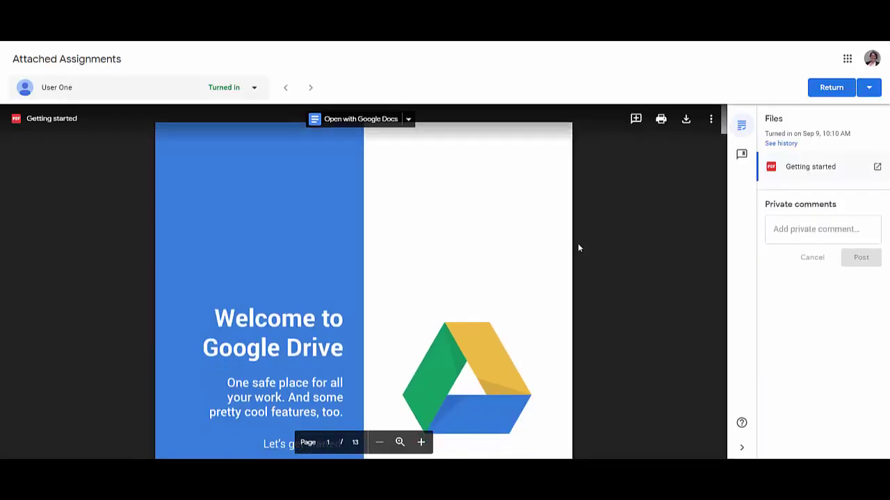
pyautogui.scroll(-3, 578, 248)
pyautogui.scroll(-3, 617, 321)
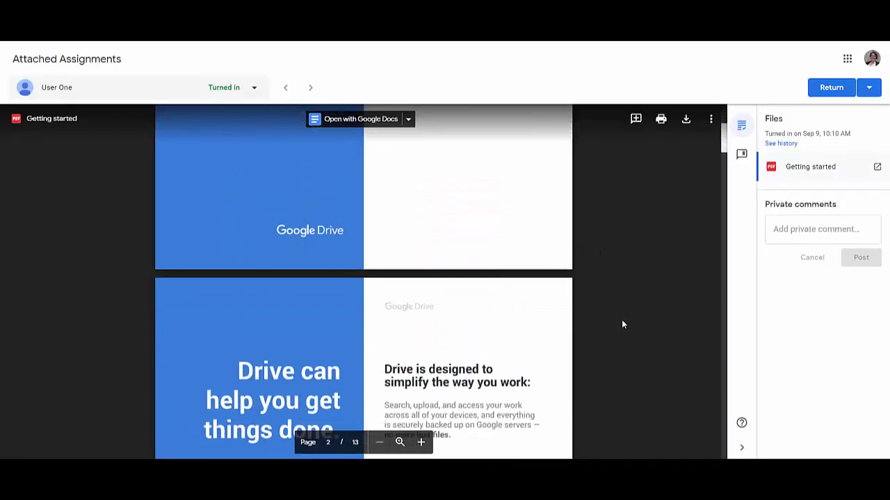
pyautogui.scroll(-5, 621, 324)
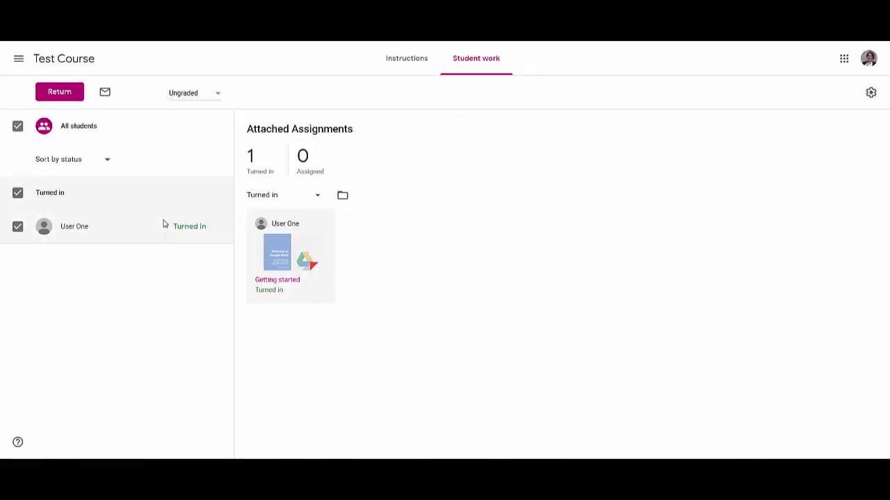
# Return to the Test Course classwork and open the student work for Assignments to Turn In.
pyautogui.click(84, 59)
pyautogui.click(434, 64)
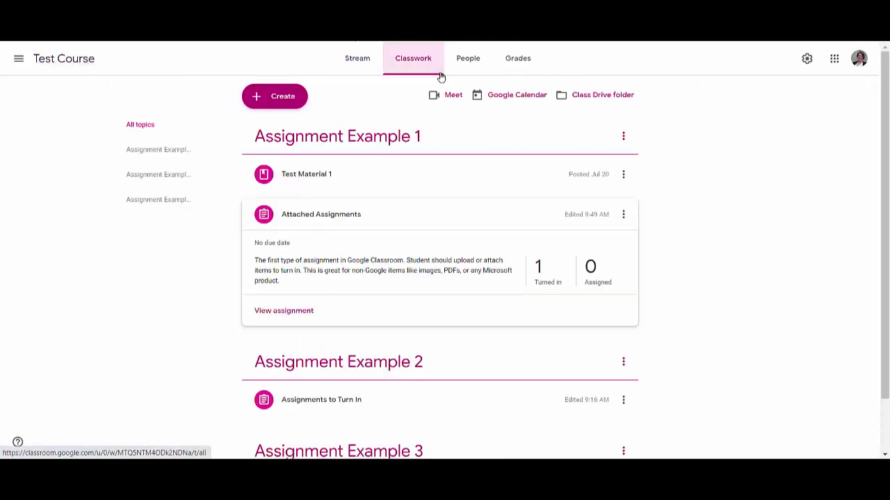
pyautogui.click(316, 221)
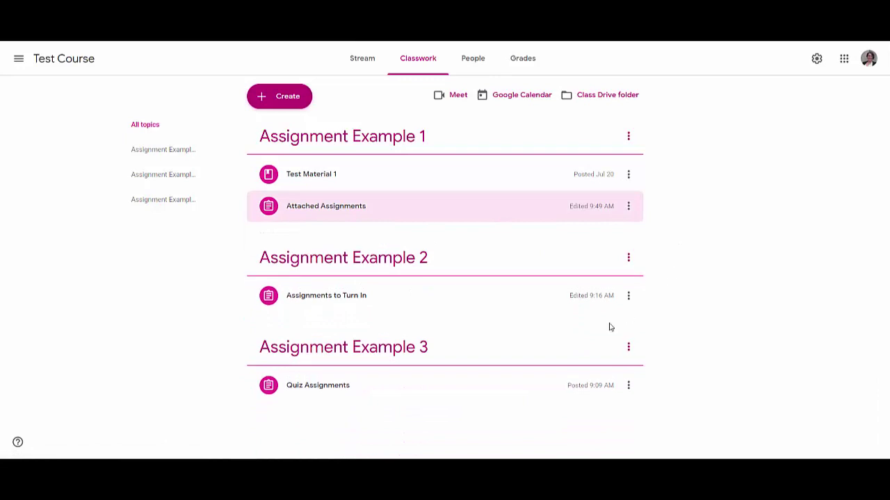
pyautogui.click(335, 300)
pyautogui.scroll(-2, 588, 339)
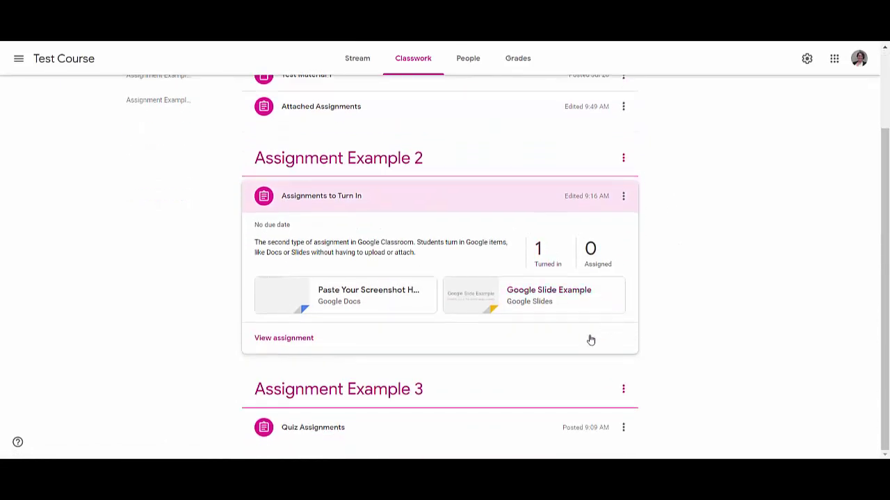
pyautogui.click(293, 340)
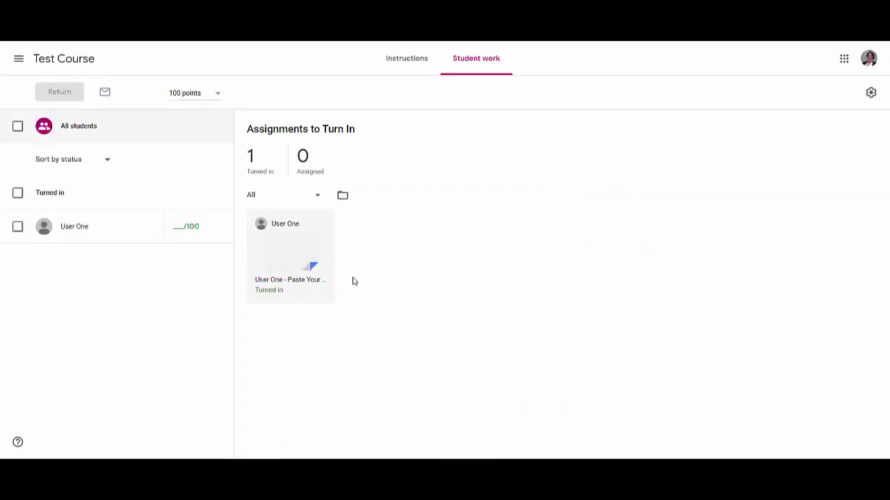
# Review the student's submitted Paste Your Screenshot Here document and display the assignment's instructions with its attachments.
pyautogui.click(284, 261)
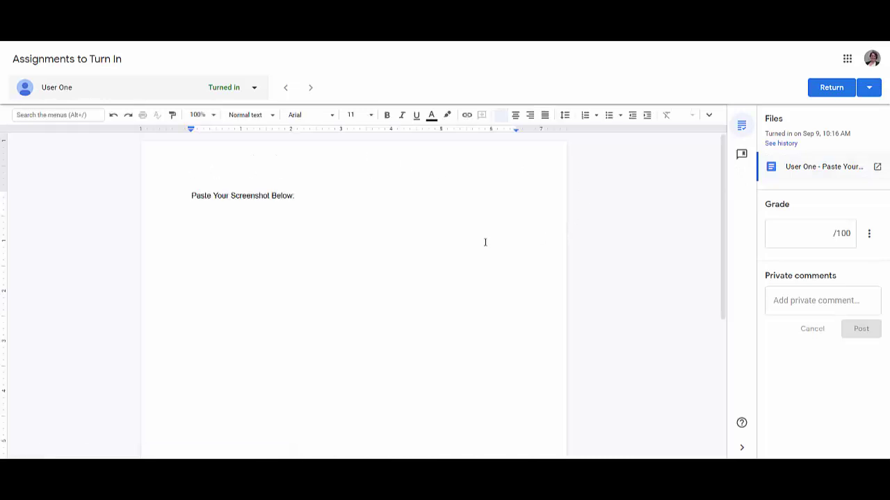
pyautogui.click(237, 222)
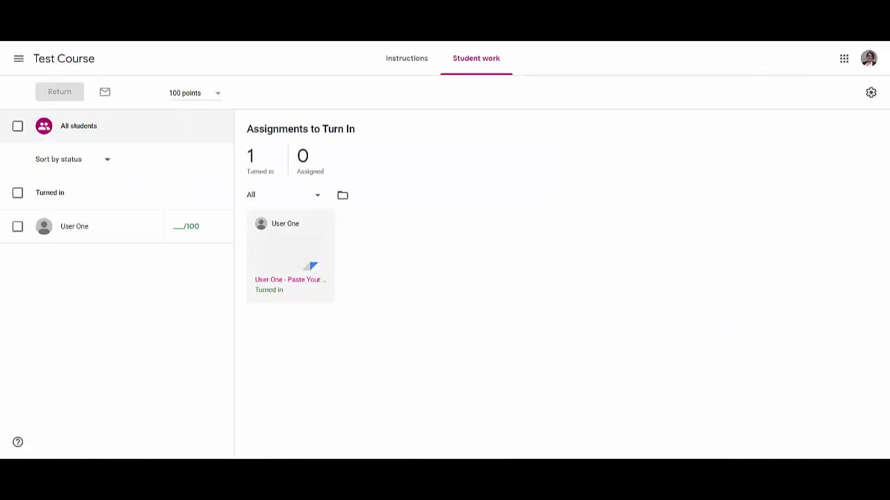
pyautogui.click(401, 60)
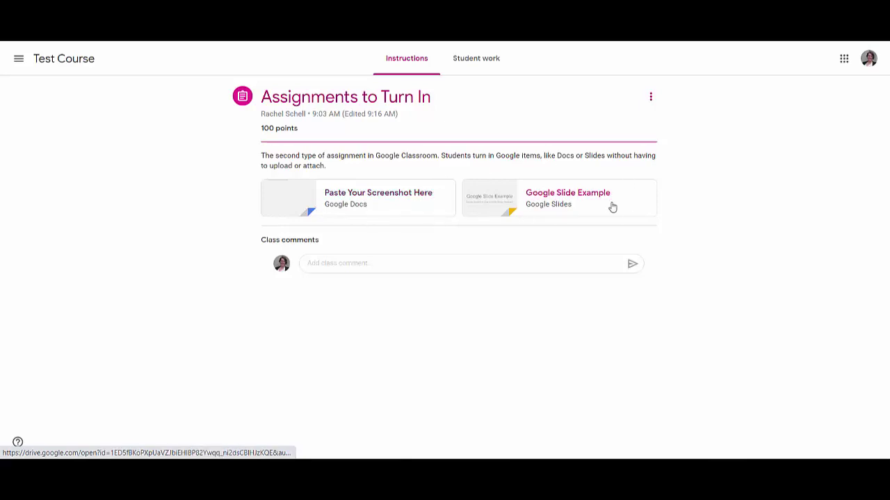
# Compare the Google Doc and Slides attachments in the Assignments to Turn In instructions with the student's turned-in work.
pyautogui.click(480, 64)
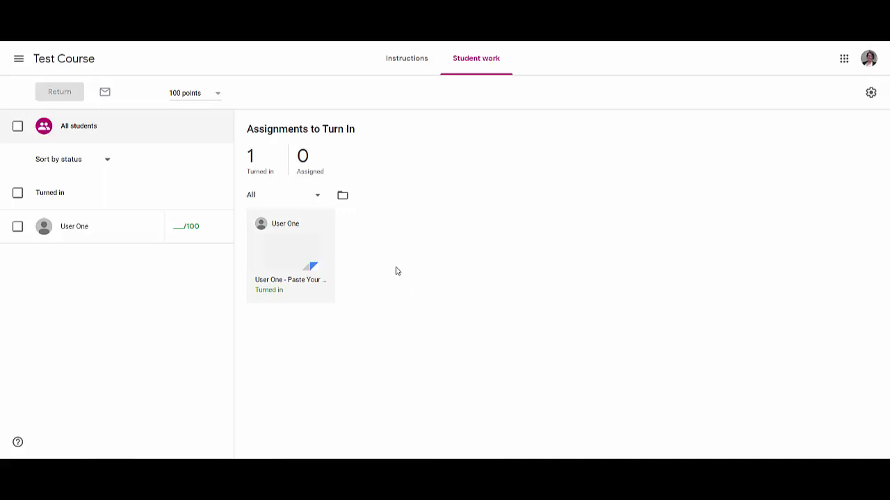
pyautogui.click(425, 64)
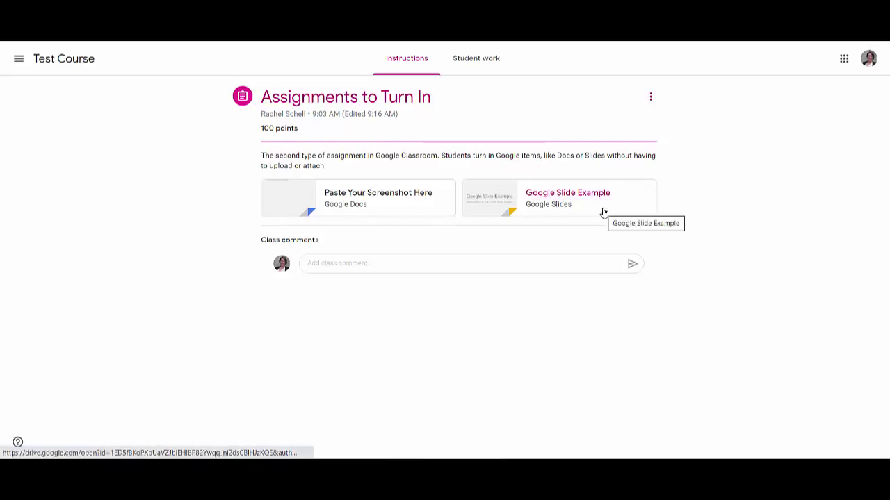
pyautogui.click(484, 70)
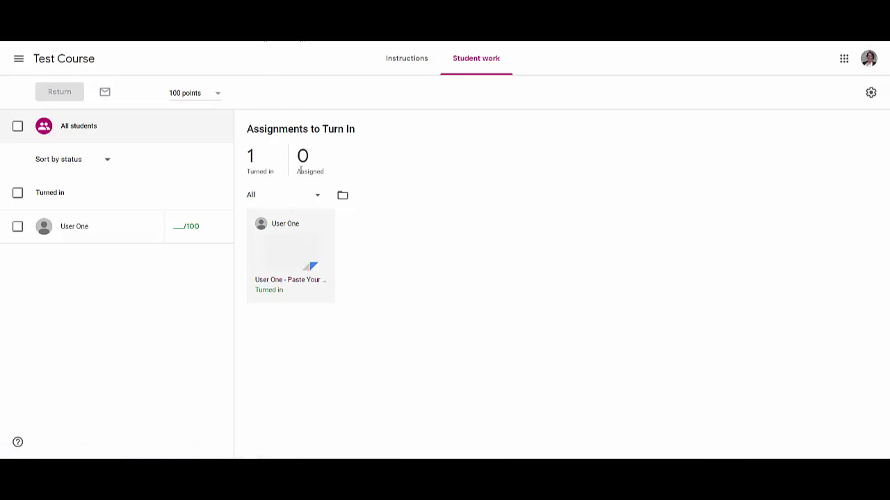
pyautogui.click(296, 248)
# Return to the Test Course classwork and open the student work for Quiz Assignments.
pyautogui.click(81, 64)
pyautogui.click(411, 61)
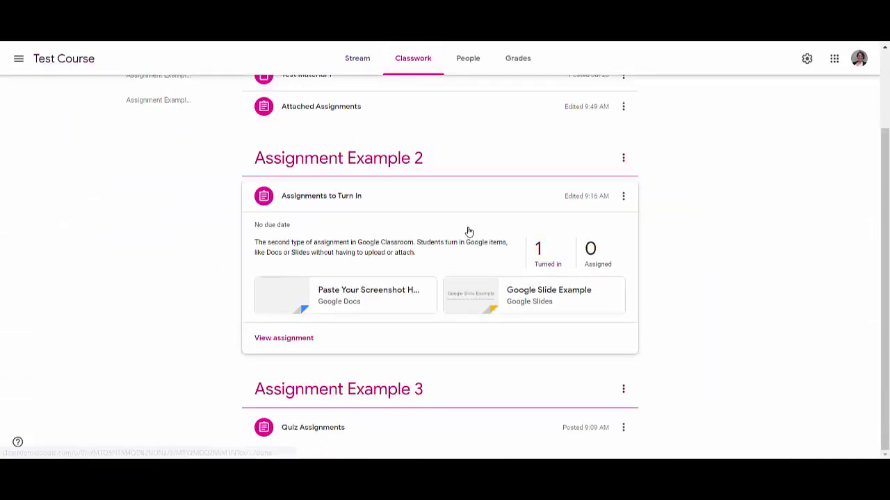
pyautogui.click(353, 201)
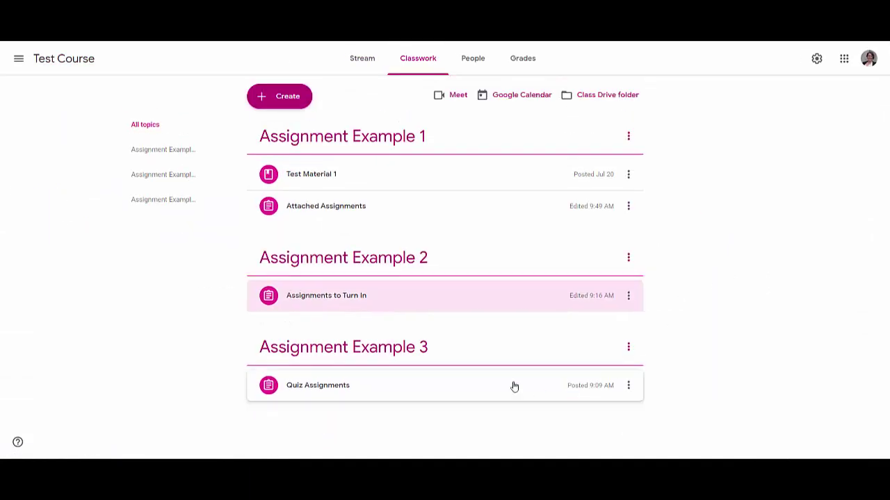
pyautogui.click(318, 386)
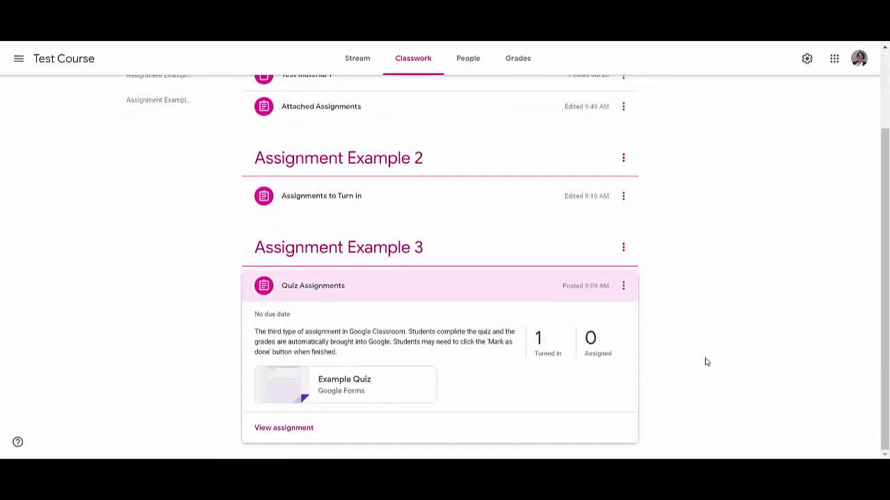
pyautogui.click(292, 428)
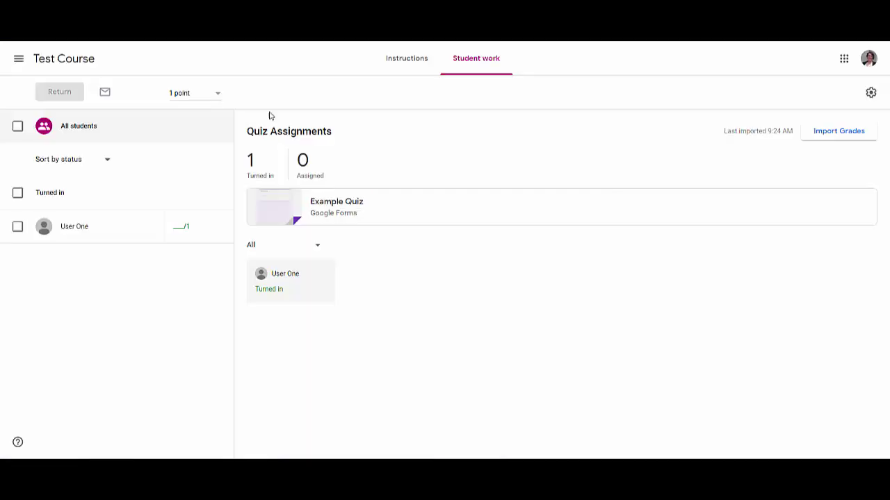
# Open the attached Example Quiz form for editing and display its responses.
pyautogui.click(339, 205)
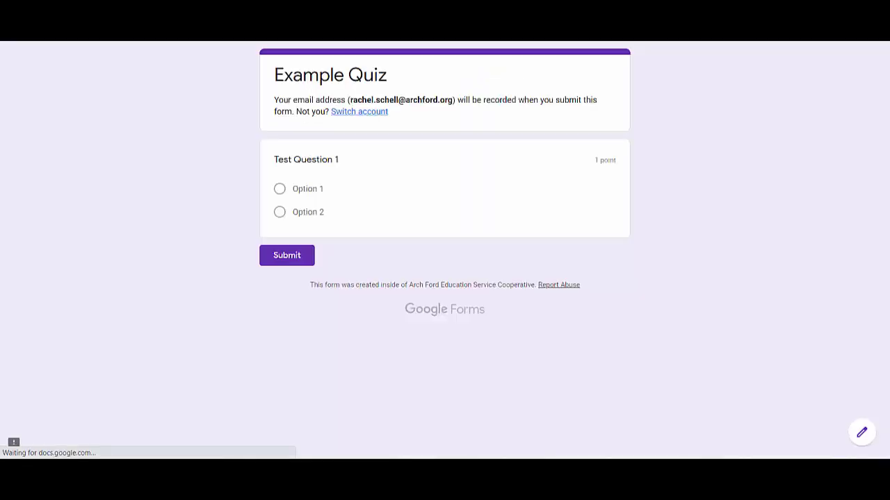
pyautogui.click(861, 433)
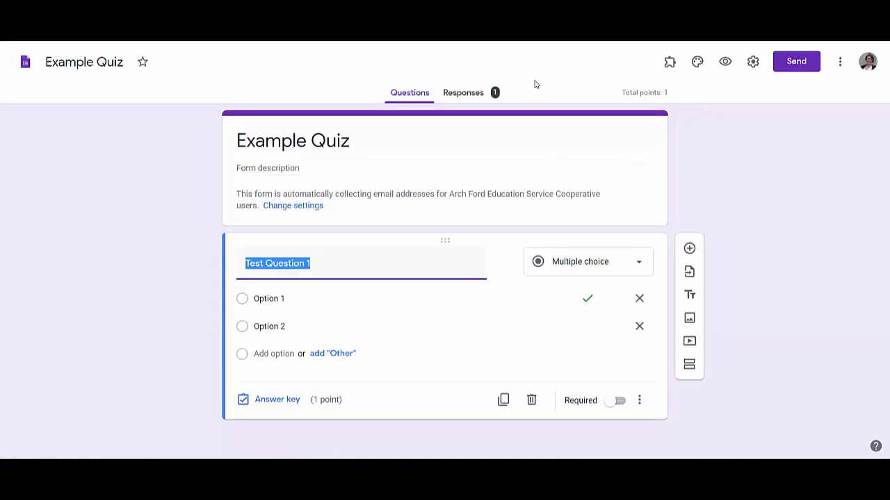
pyautogui.click(473, 93)
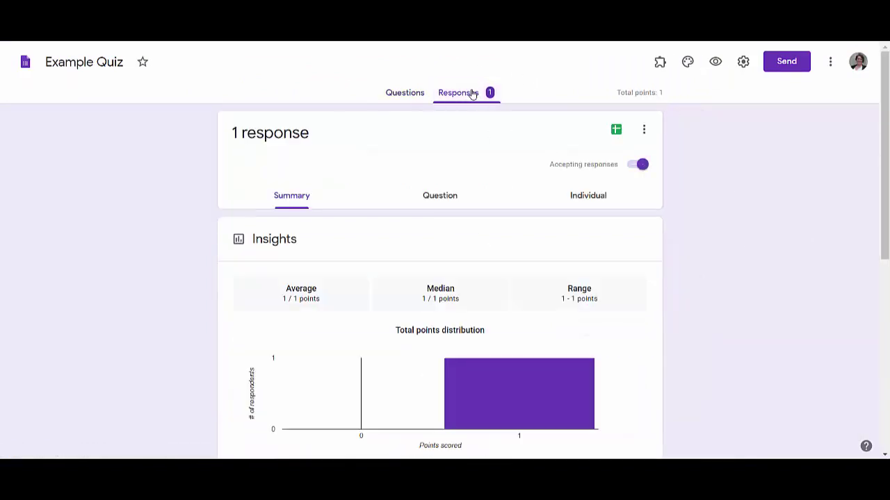
# Read through the quiz's response summary, examining the points distribution, the student scores and the Test Question 1 results.
pyautogui.scroll(-4, 718, 278)
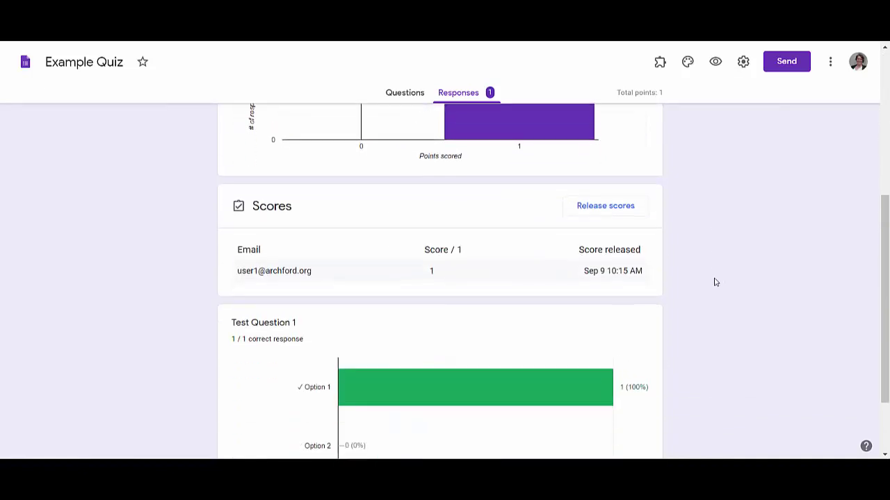
pyautogui.scroll(-1, 714, 278)
pyautogui.scroll(-1, 697, 290)
pyautogui.scroll(1, 748, 346)
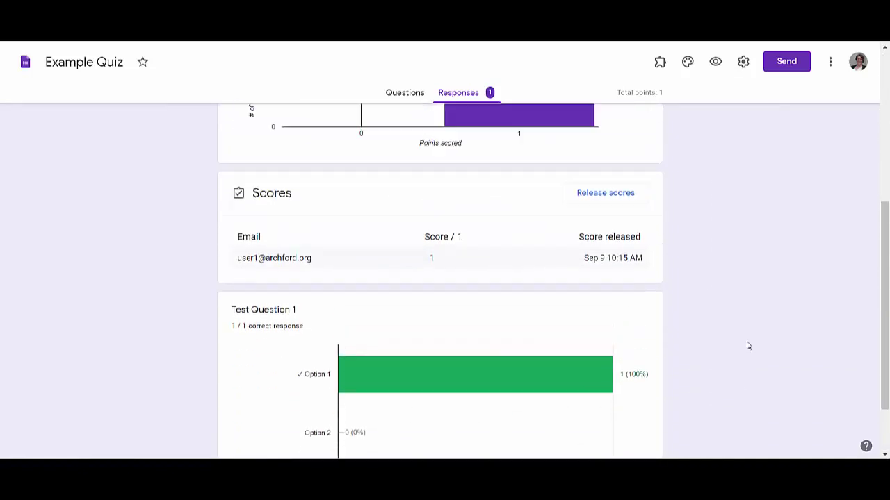
pyautogui.scroll(1, 749, 345)
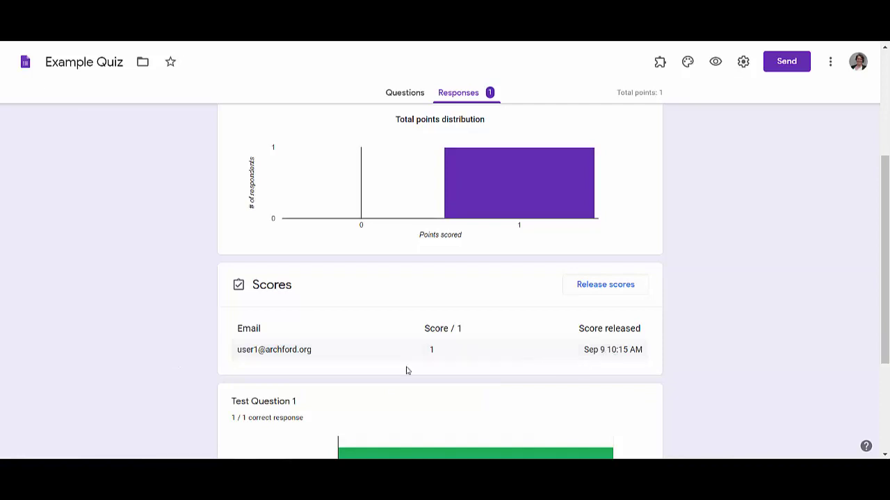
pyautogui.scroll(-2, 396, 326)
pyautogui.scroll(-1, 636, 347)
pyautogui.scroll(1, 695, 347)
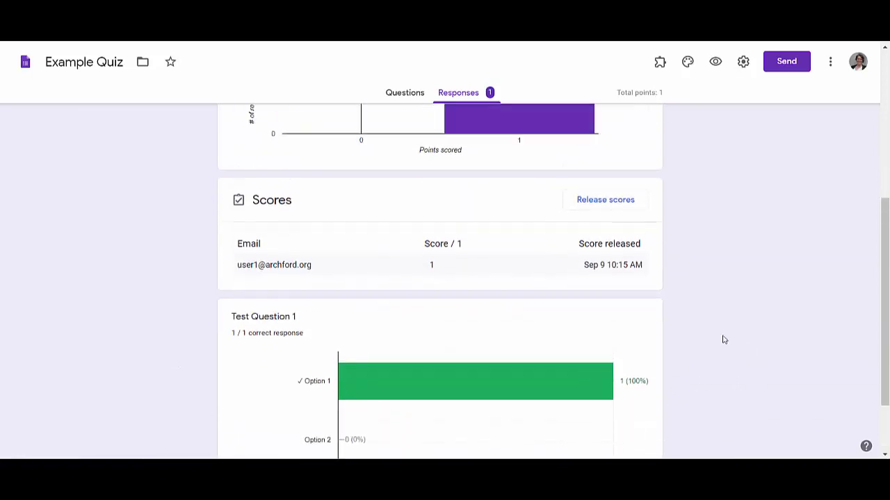
pyautogui.scroll(4, 542, 361)
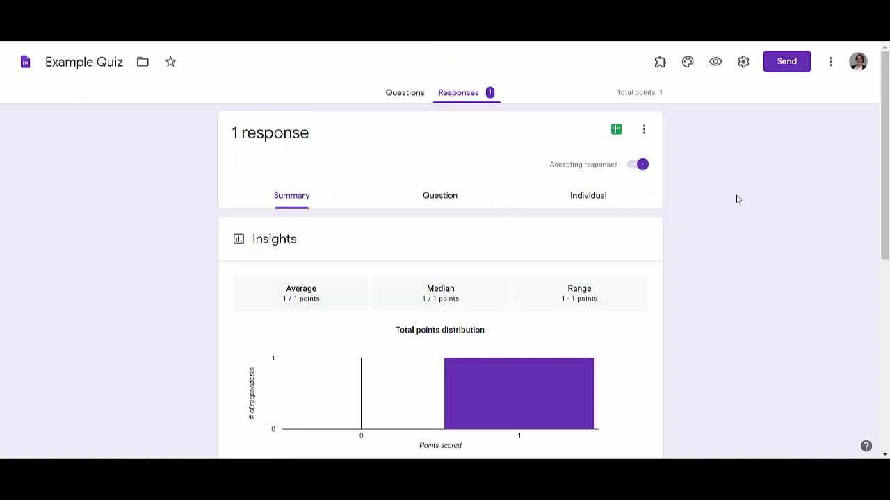
# Review the quiz's general settings for email collection, required sign-in and response limit, save them, and return to the quiz questions.
pyautogui.click(743, 62)
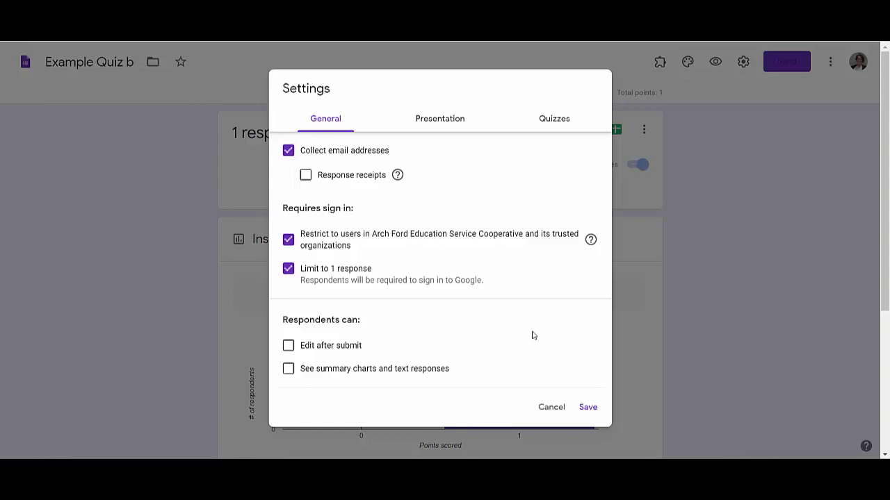
pyautogui.click(590, 413)
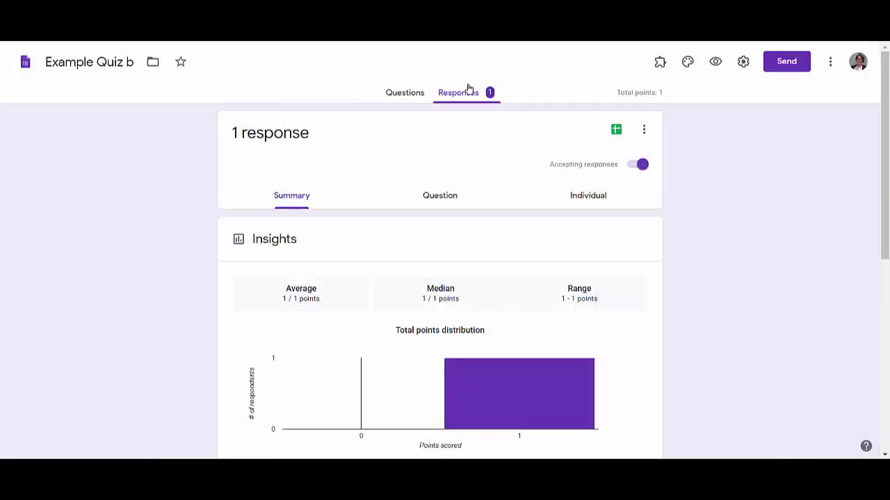
pyautogui.click(410, 101)
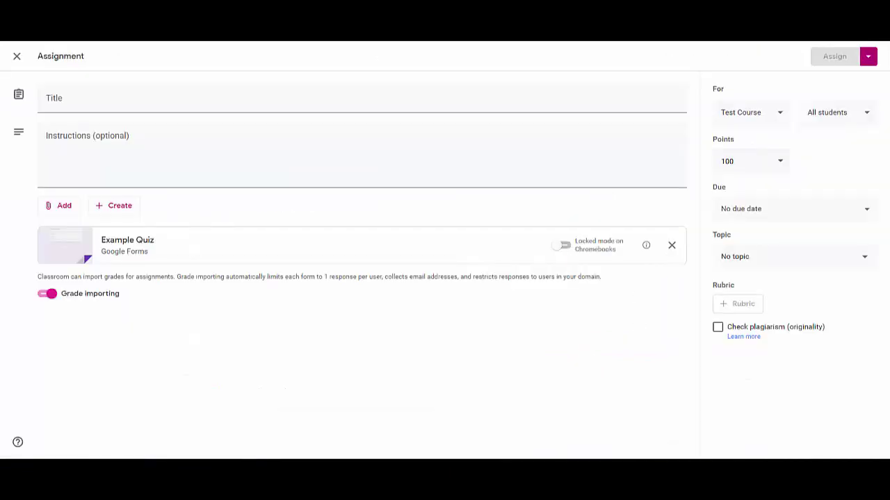
# Close the new assignment form without assigning it and open the student work for Quiz Assignments.
pyautogui.click(16, 56)
pyautogui.scroll(-2, 360, 347)
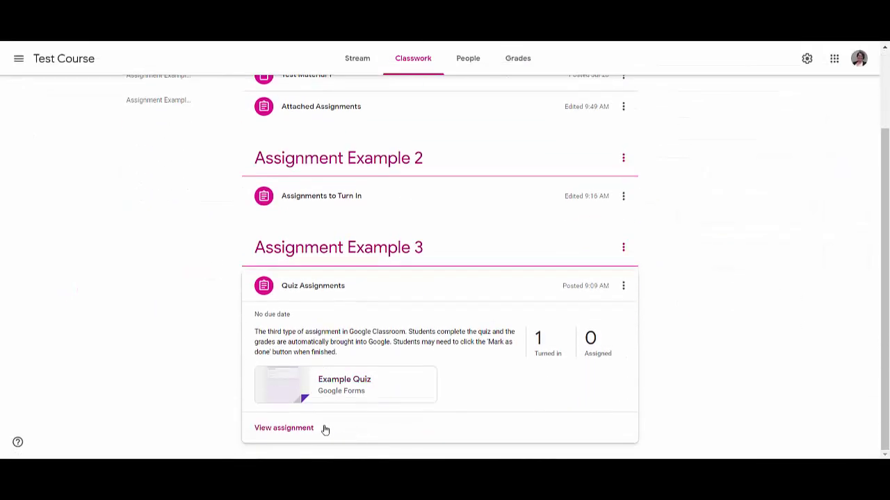
pyautogui.click(296, 431)
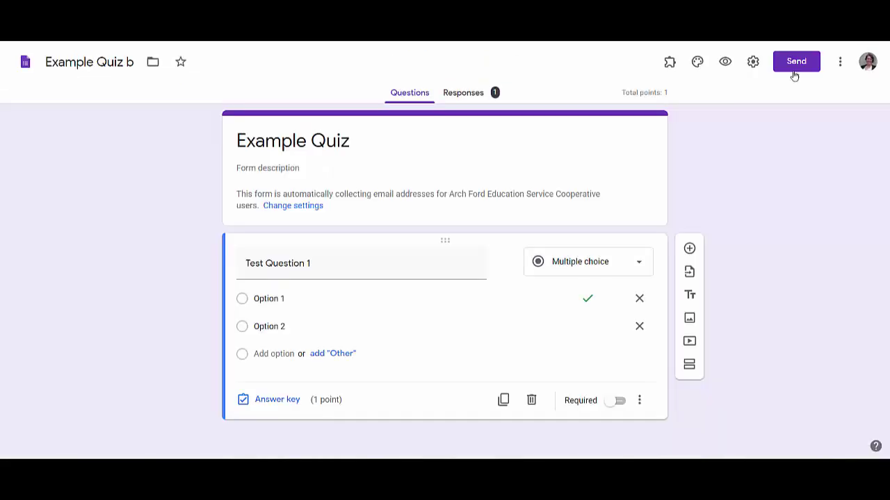
# Import the quiz grades into Quiz Assignments and review the form's general settings, closing them without saving.
pyautogui.click(753, 63)
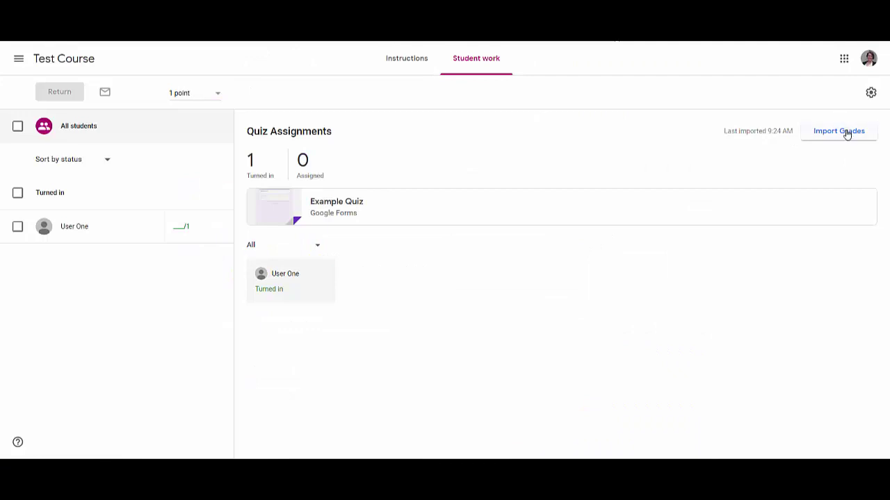
pyautogui.click(837, 132)
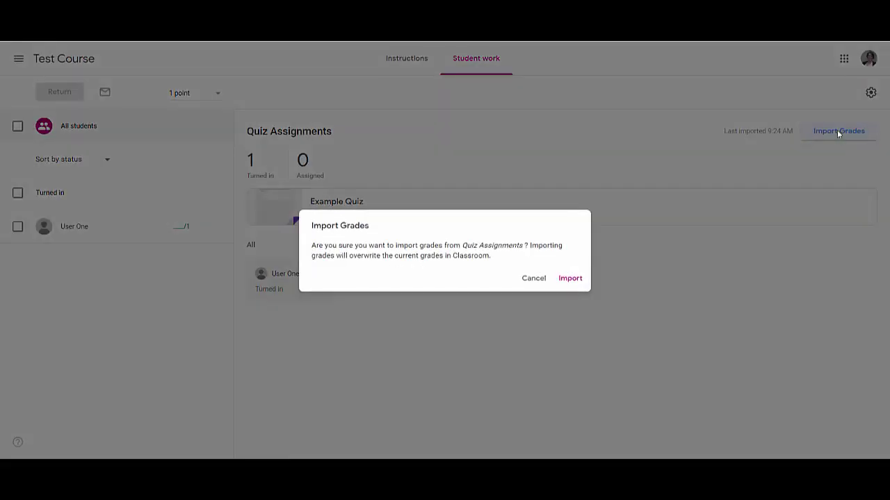
pyautogui.click(574, 279)
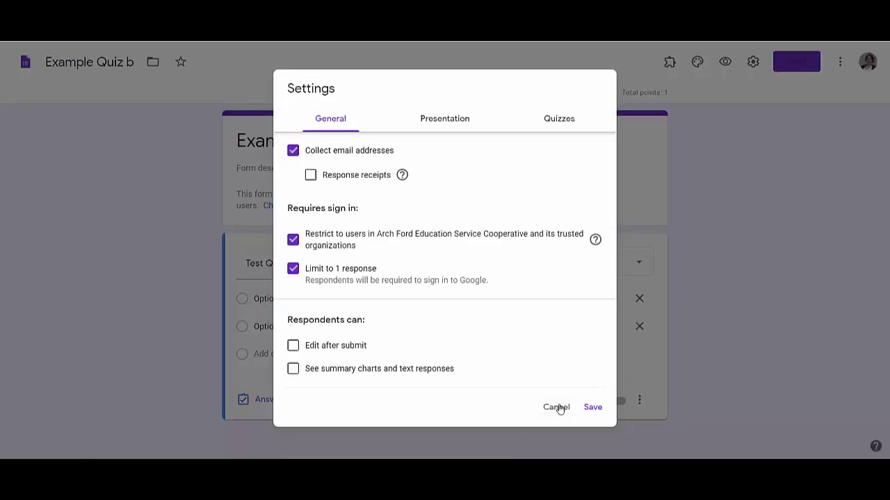
pyautogui.click(552, 400)
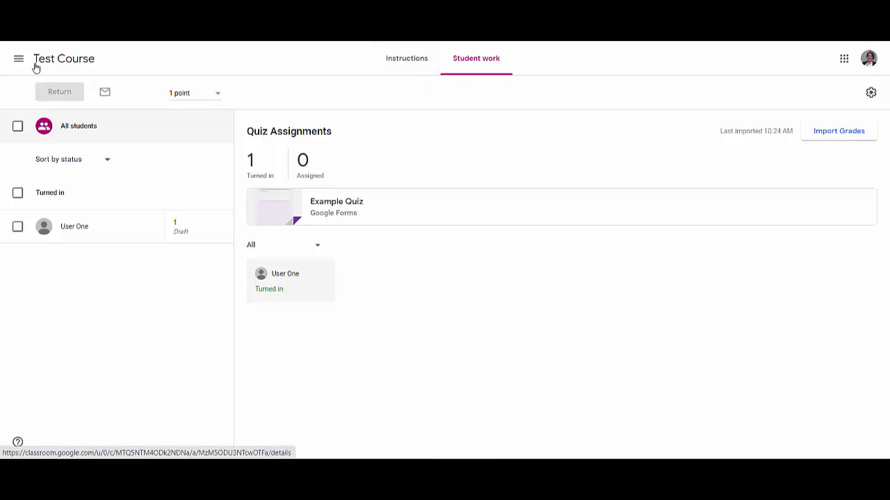
# Return to the Test Course stream and display the course's classwork list.
pyautogui.click(60, 61)
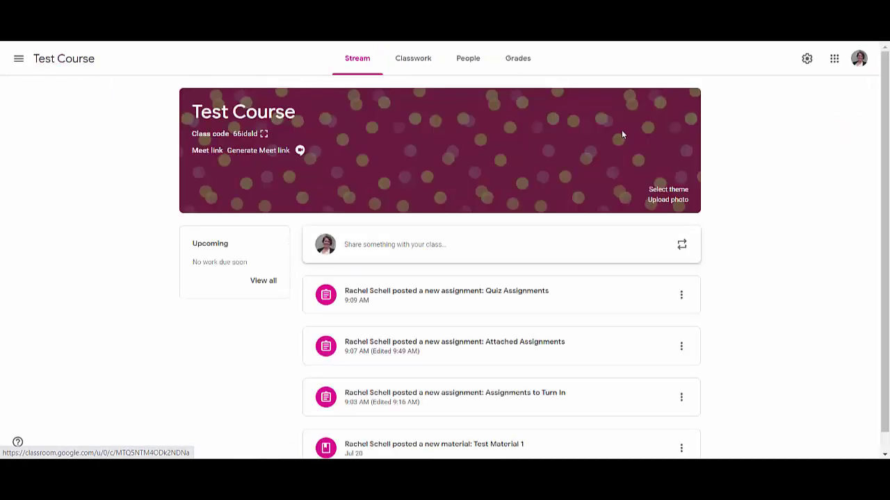
pyautogui.click(438, 70)
pyautogui.click(467, 282)
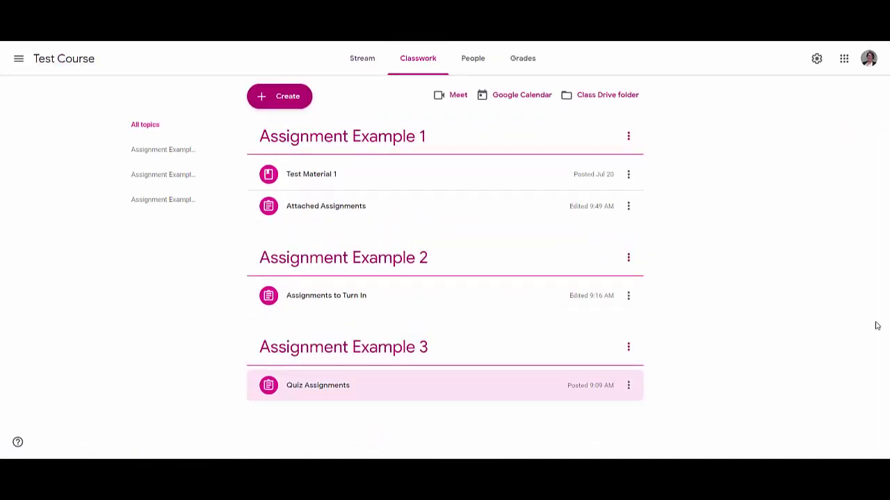